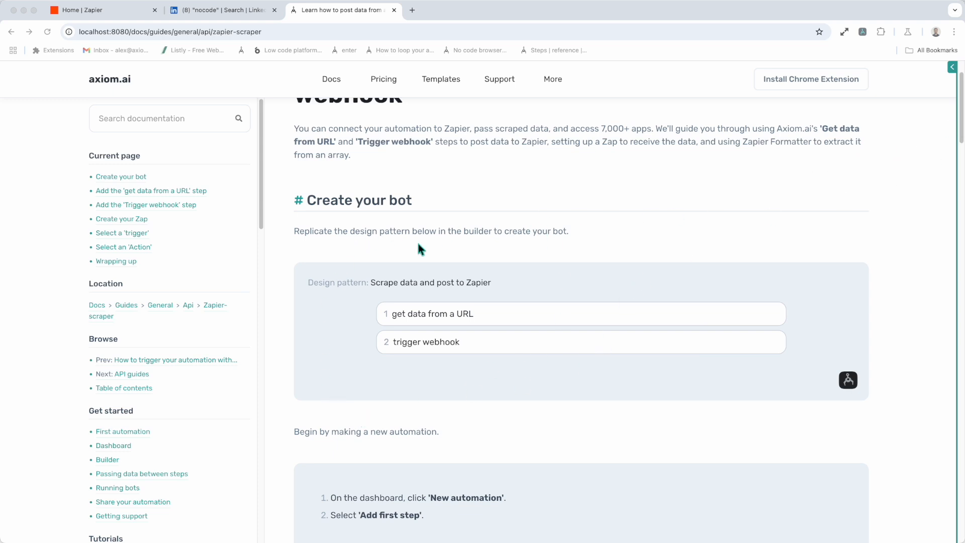
- Create a new axiom.ai automation and add the "Get data from a URL" step as its first step
{"action": "scroll", "coordinate": [457, 376], "scroll_direction": "down", "scroll_amount": 4}
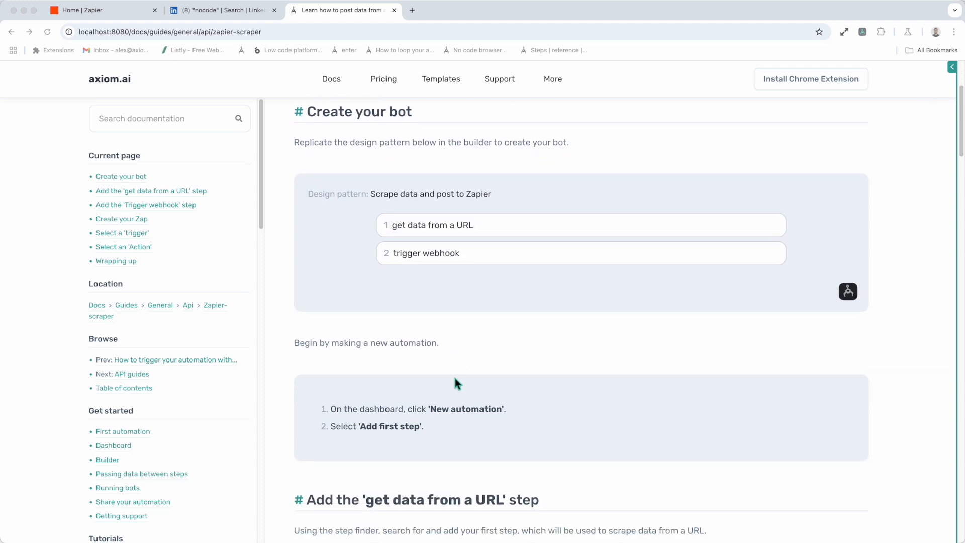
{"action": "left_click", "coordinate": [951, 67]}
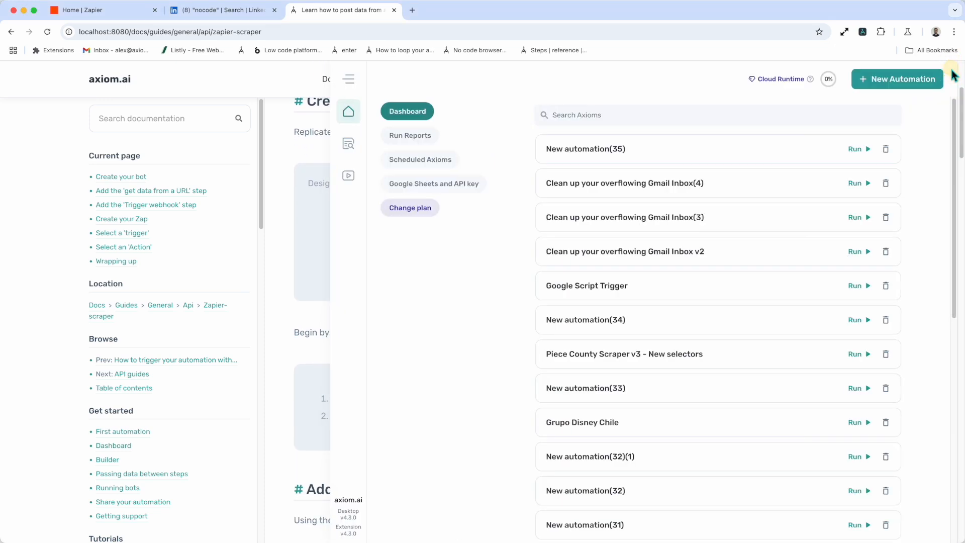
{"action": "left_click", "coordinate": [910, 83]}
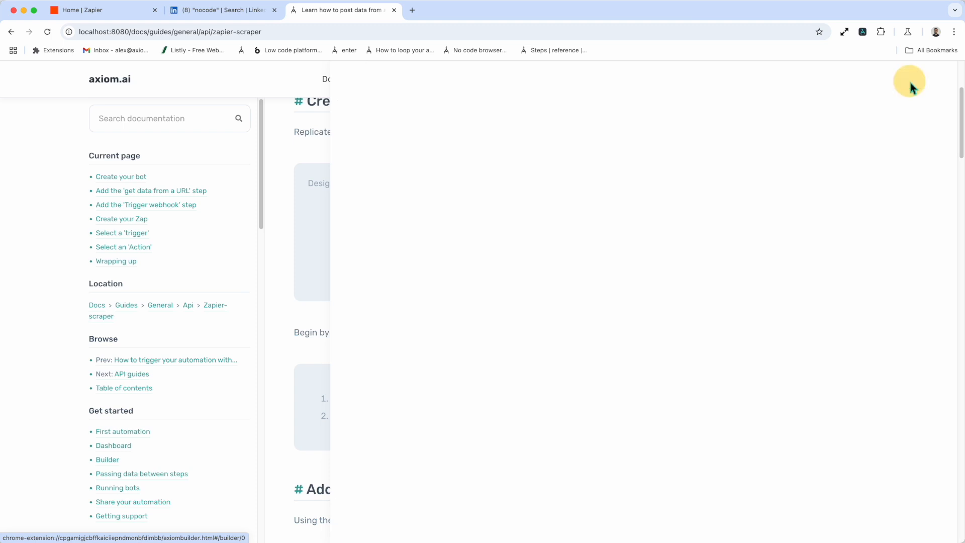
{"action": "left_click", "coordinate": [669, 228]}
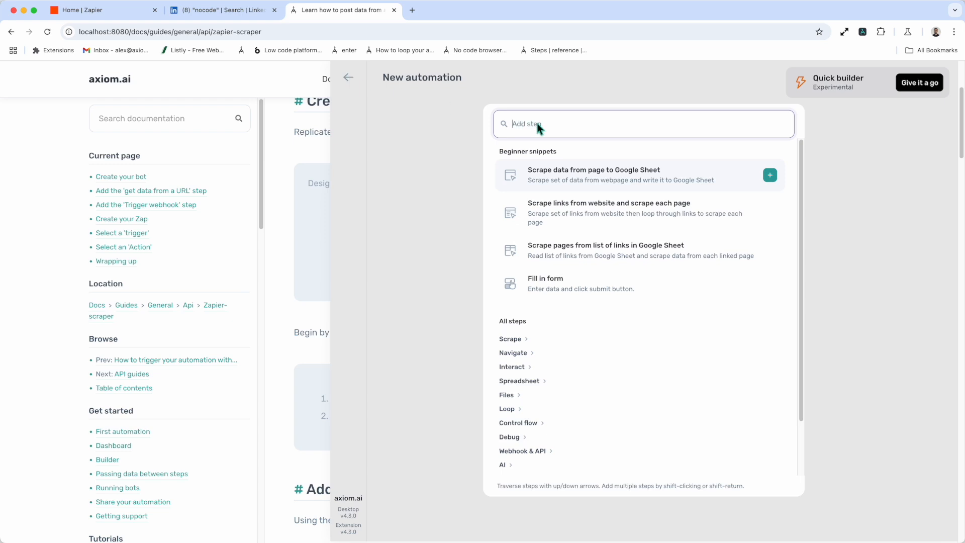
{"action": "type", "text": "get data"}
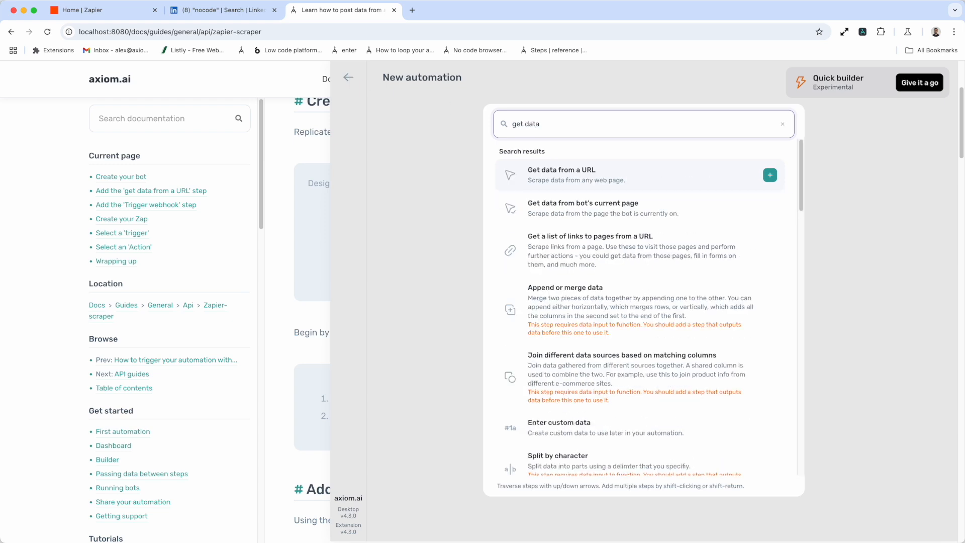
{"action": "left_click", "coordinate": [563, 164]}
{"action": "left_click", "coordinate": [634, 122]}
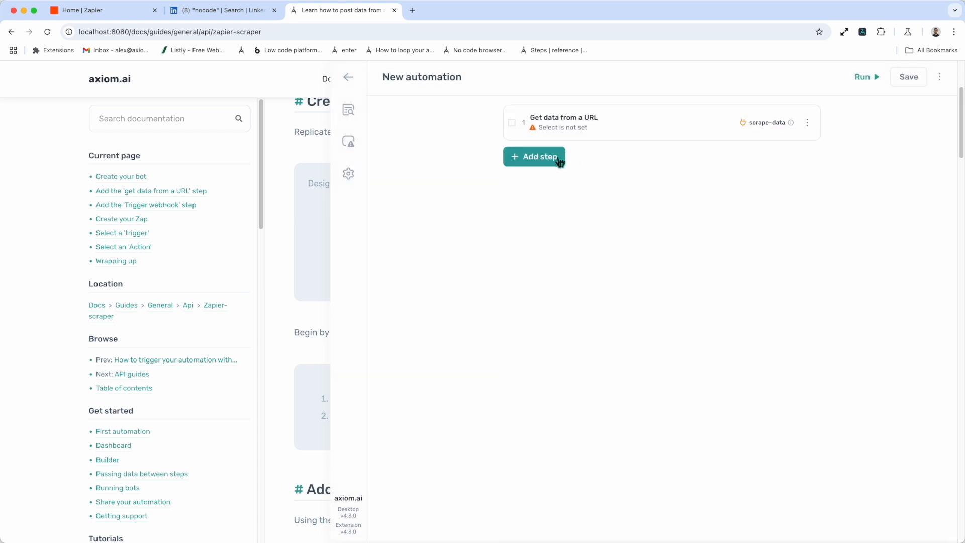
- Add a "Trigger webhook" step after the data scraping step
{"action": "left_click", "coordinate": [555, 159]}
{"action": "type", "text": "Trigger"}
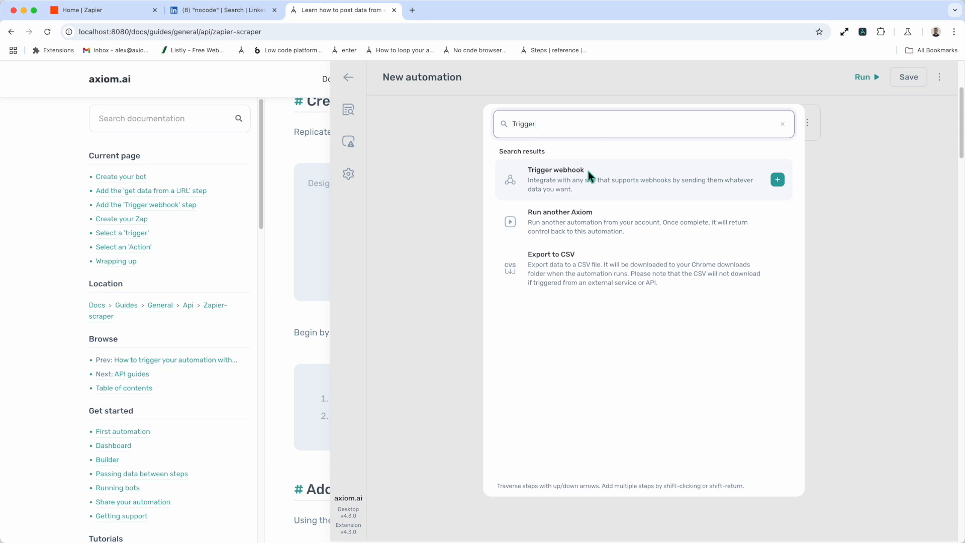
{"action": "left_click", "coordinate": [587, 169]}
{"action": "left_click", "coordinate": [650, 162]}
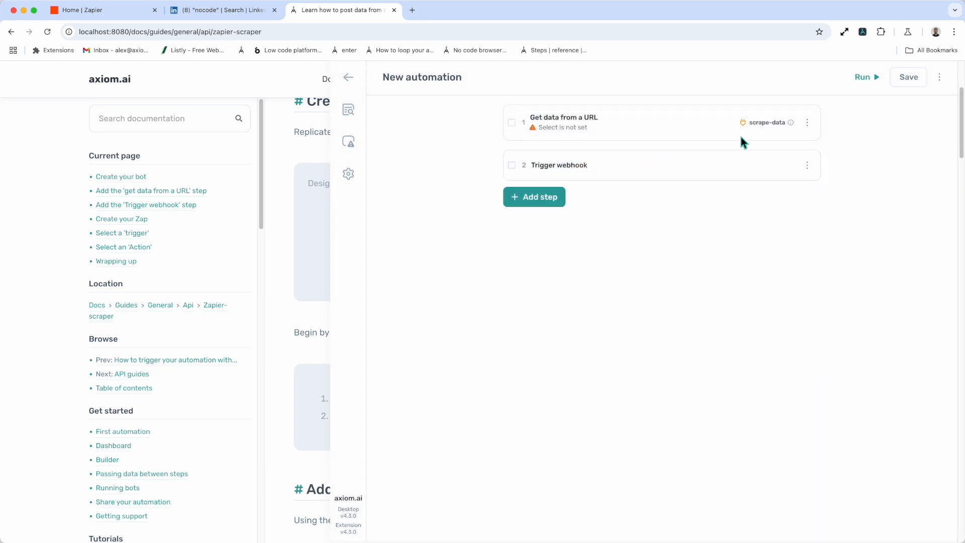
- Reopen the new automation on the LinkedIn "nocode" people search page and set the "Get data from a URL" step's URL to that page
{"action": "left_click", "coordinate": [348, 76]}
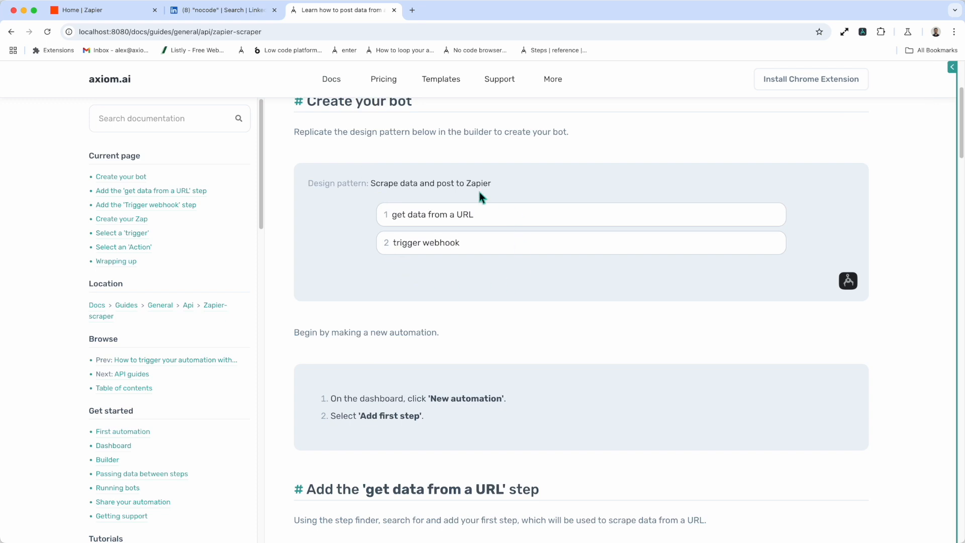
{"action": "scroll", "coordinate": [561, 382], "scroll_direction": "down", "scroll_amount": 8}
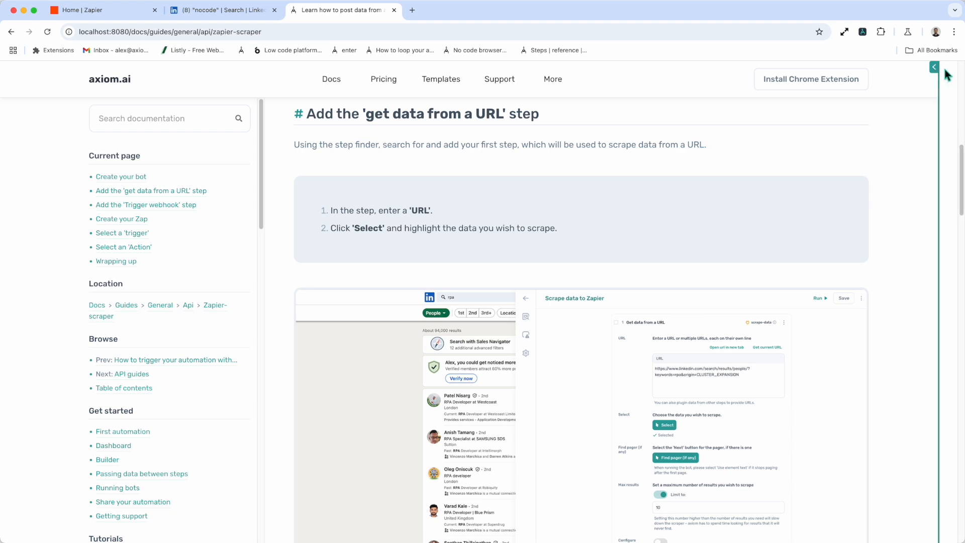
{"action": "scroll", "coordinate": [598, 376], "scroll_direction": "down", "scroll_amount": 2}
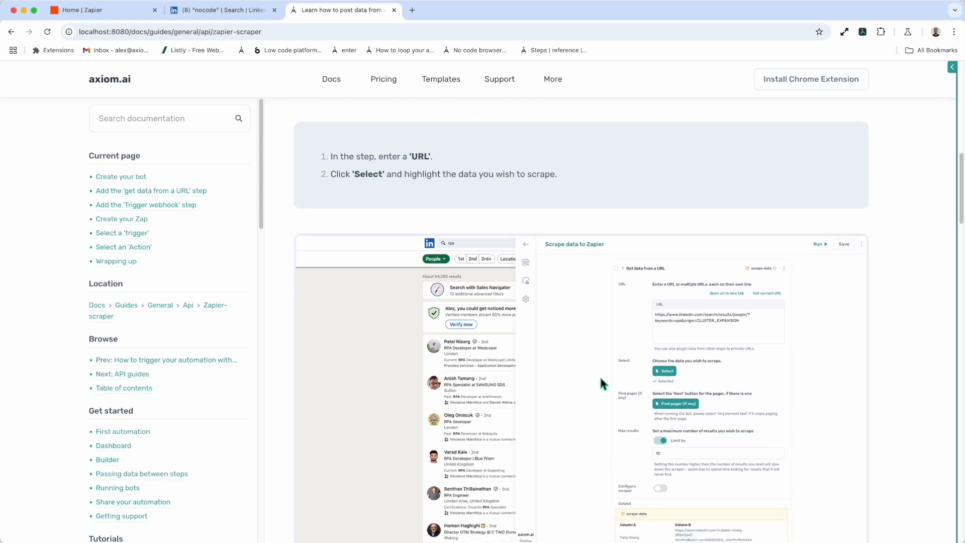
{"action": "scroll", "coordinate": [452, 241], "scroll_direction": "up", "scroll_amount": 3}
{"action": "left_click", "coordinate": [242, 13]}
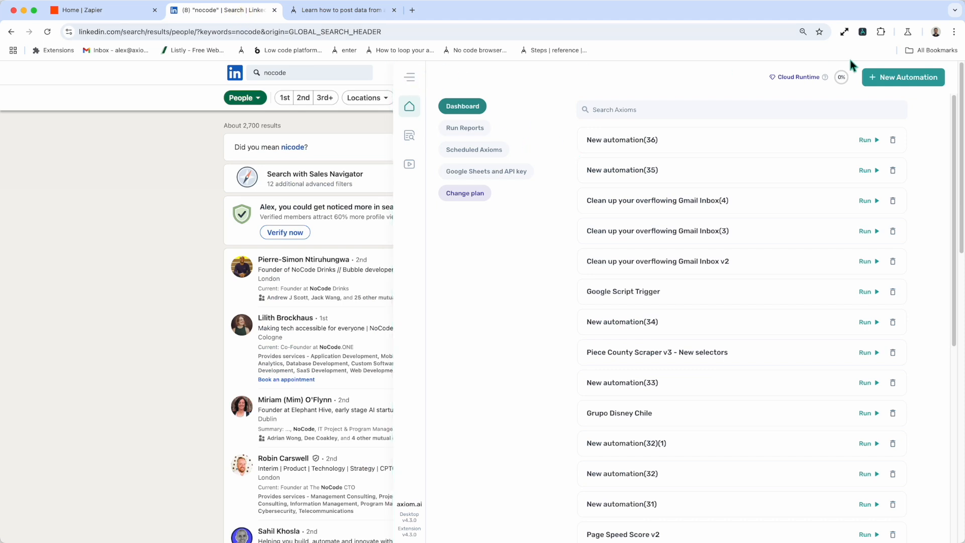
{"action": "left_click", "coordinate": [865, 34]}
{"action": "left_click", "coordinate": [865, 34]}
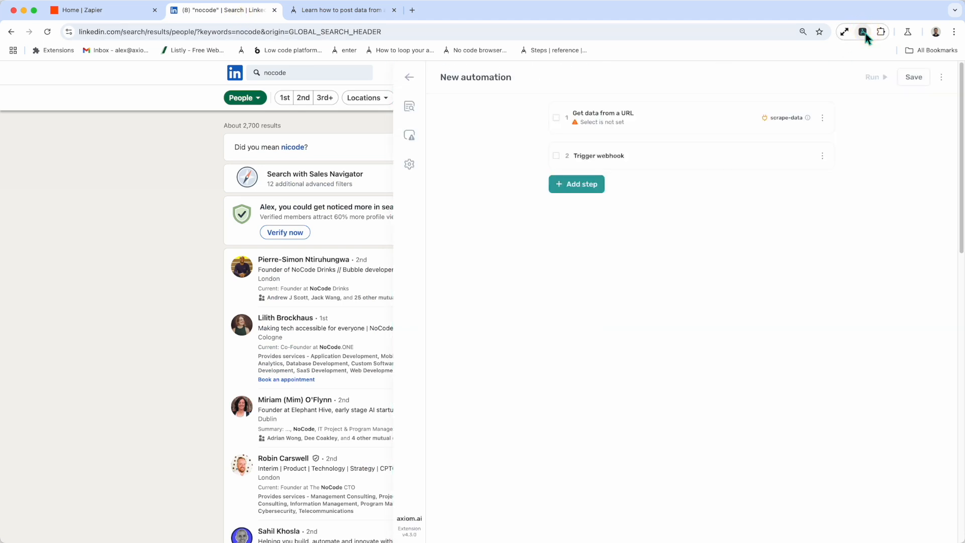
{"action": "left_click", "coordinate": [667, 123]}
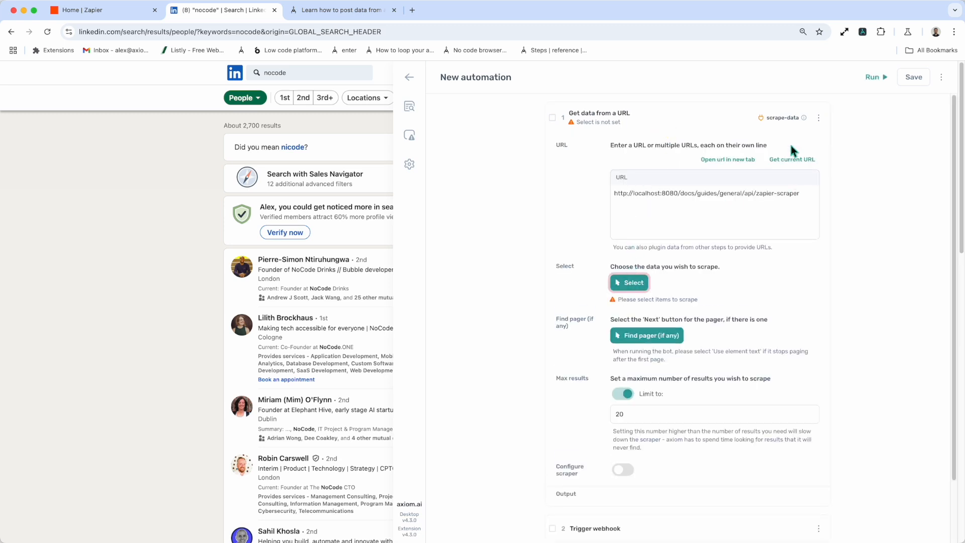
{"action": "left_click", "coordinate": [787, 164]}
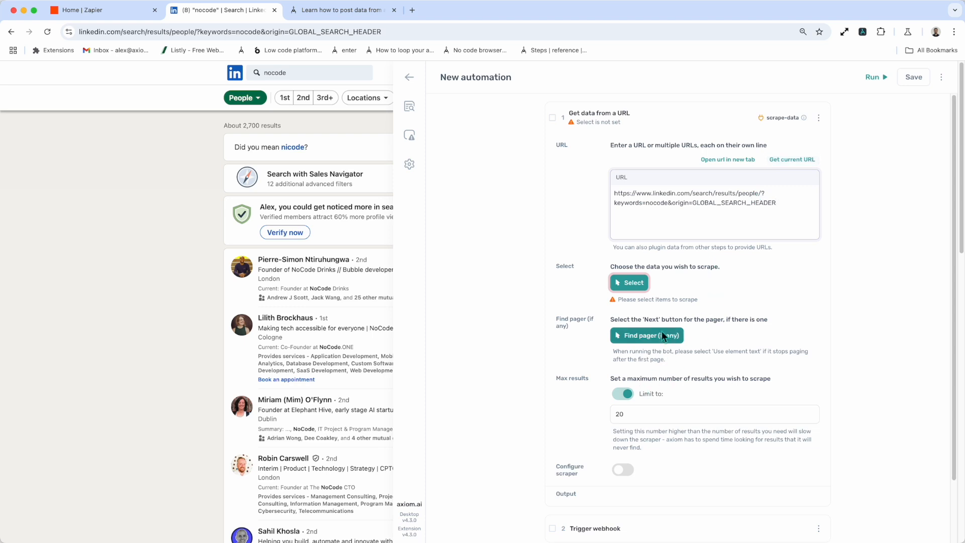
- Start selecting the data to scrape and capture the people's names from the search results in column A
{"action": "left_click", "coordinate": [635, 285]}
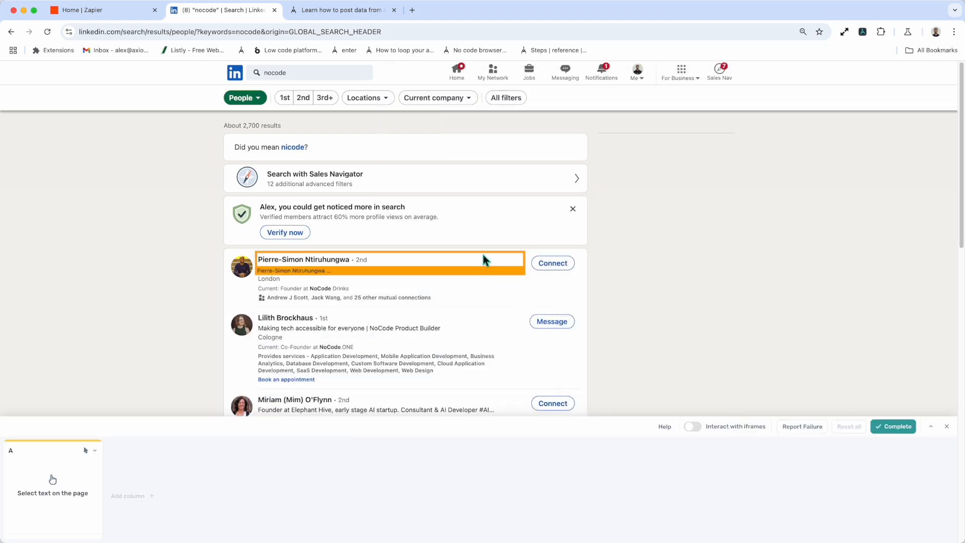
{"action": "left_click", "coordinate": [348, 263]}
{"action": "left_click", "coordinate": [304, 319]}
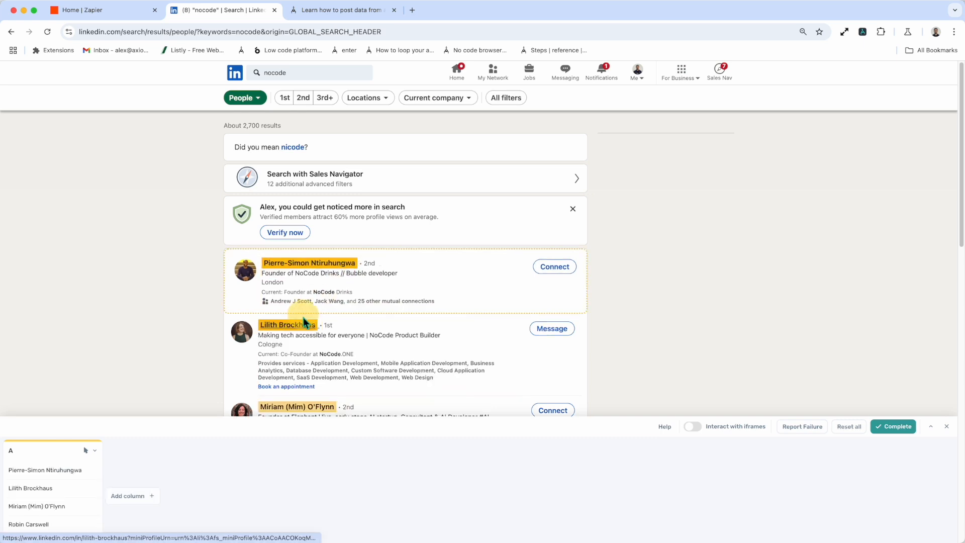
- Add column B as links, capture the people's profile links from the search results, and complete the data selection
{"action": "left_click", "coordinate": [128, 496]}
{"action": "left_click", "coordinate": [187, 451]}
{"action": "left_click", "coordinate": [218, 467]}
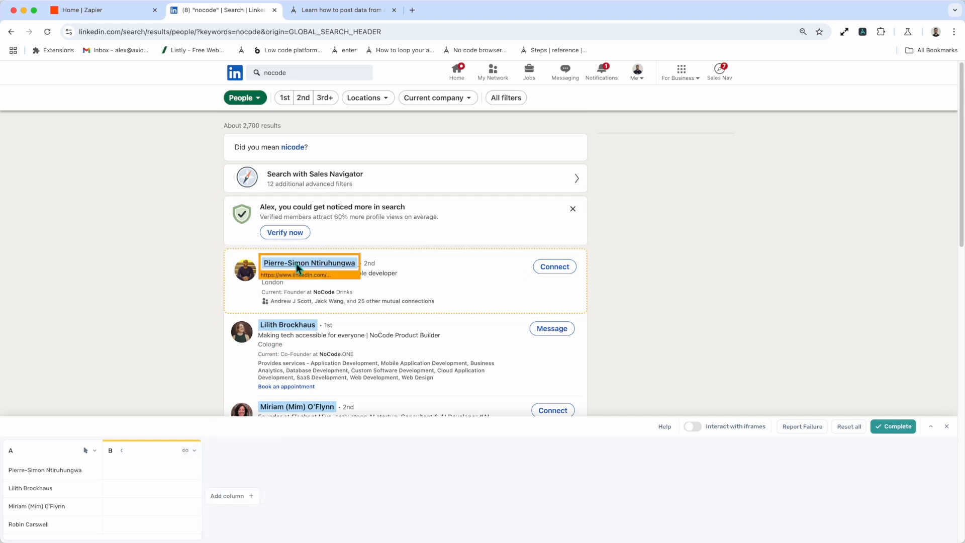
{"action": "left_click", "coordinate": [297, 264]}
{"action": "left_click", "coordinate": [281, 324]}
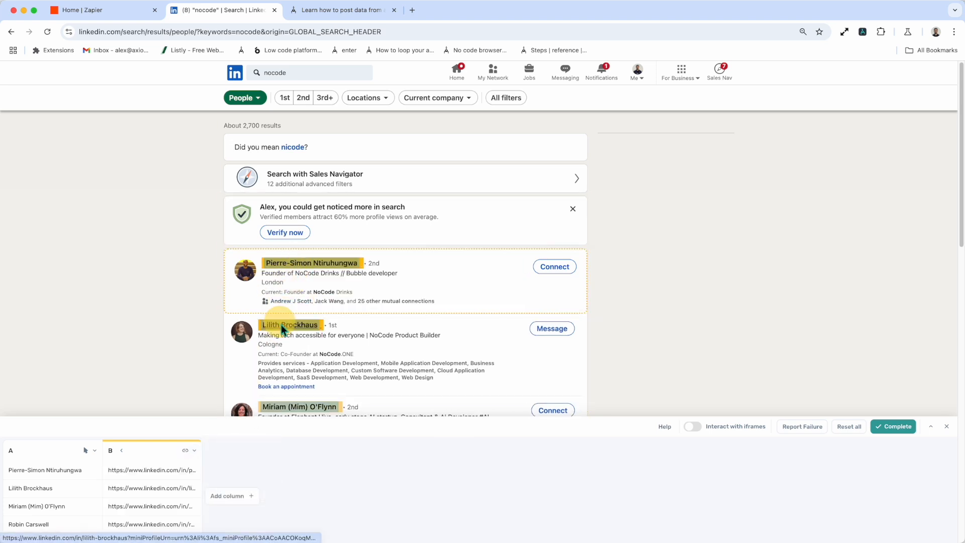
{"action": "left_click", "coordinate": [877, 423]}
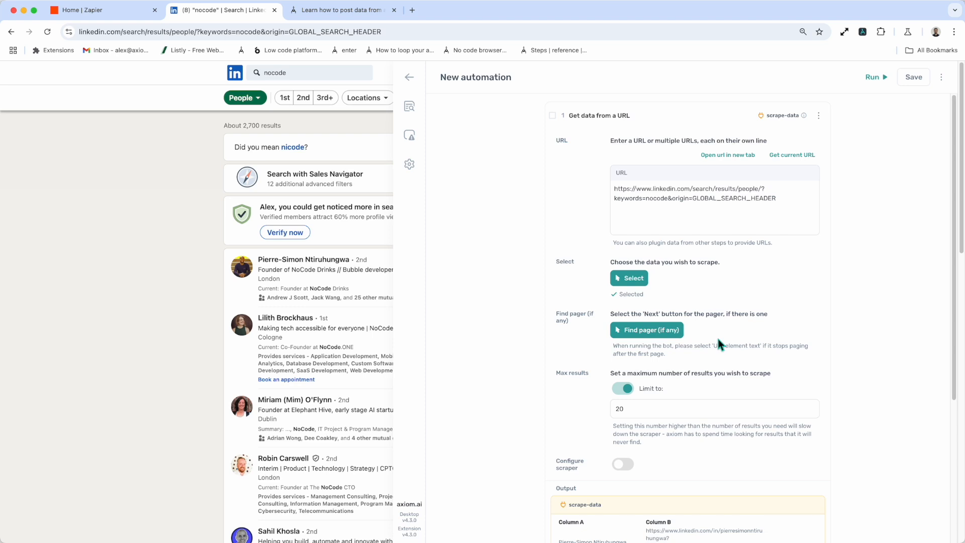
{"action": "left_click", "coordinate": [675, 111]}
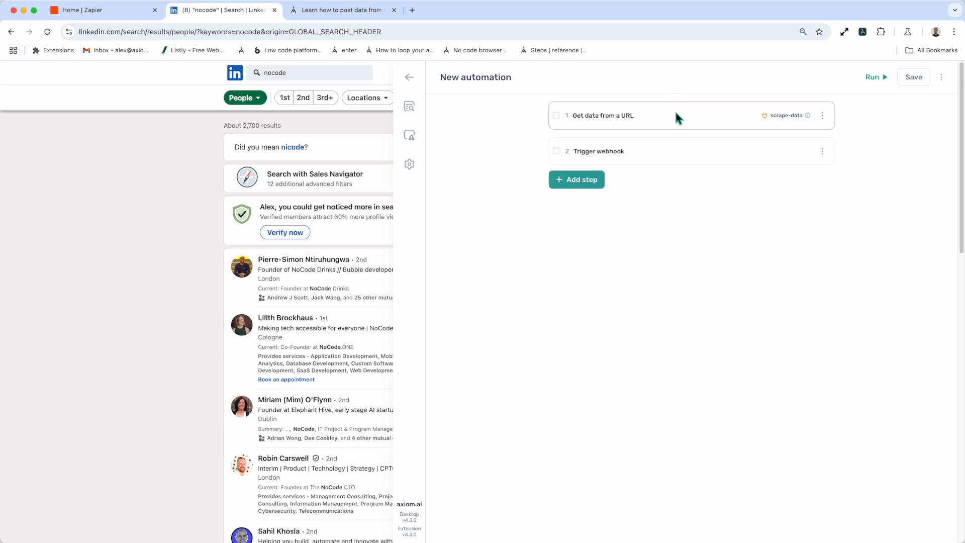
- Show the "Trigger webhook" step's settings, and switch to Zapier to create a new Zap
{"action": "left_click", "coordinate": [666, 151]}
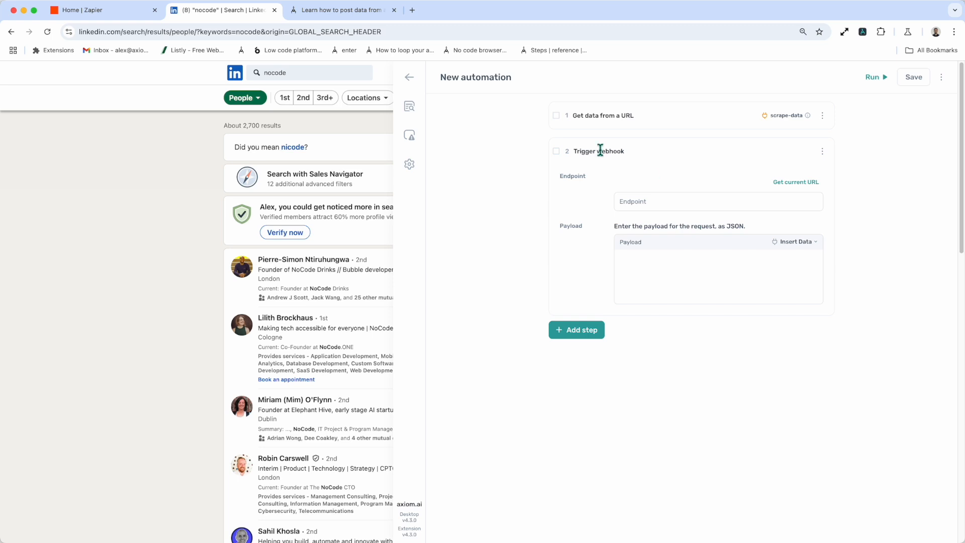
{"action": "left_click", "coordinate": [108, 12]}
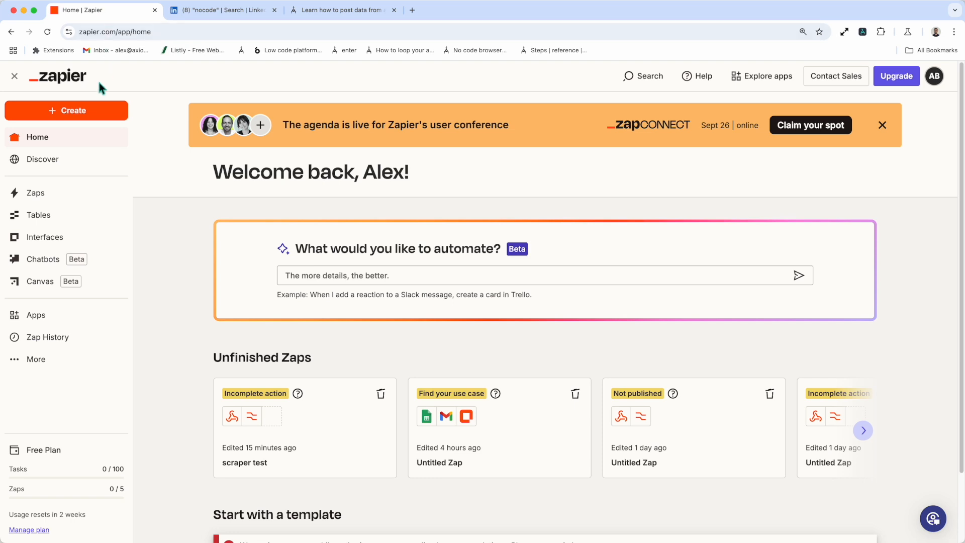
{"action": "left_click", "coordinate": [97, 111]}
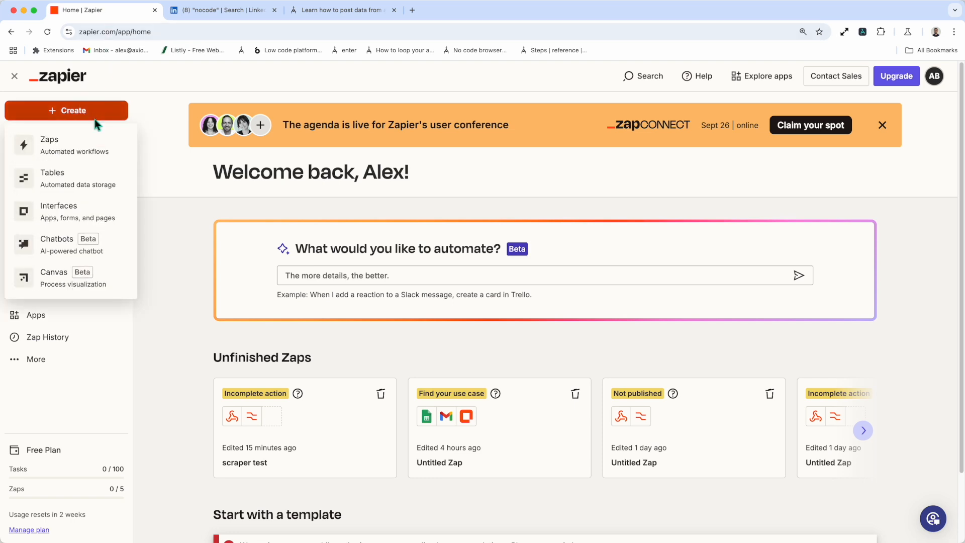
{"action": "left_click", "coordinate": [95, 136]}
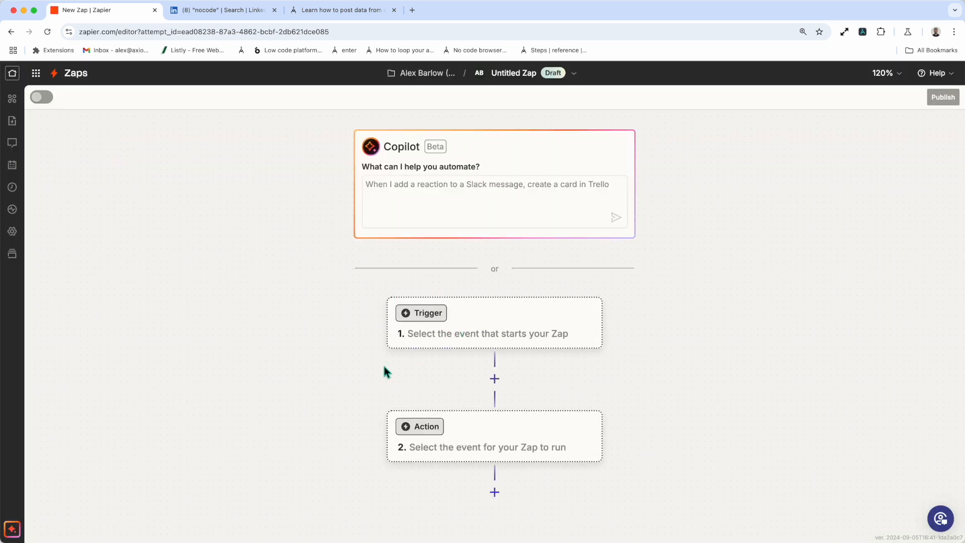
- Set the Zap's trigger to Webhooks by Zapier with the Catch Raw Hook event and continue to its test stage
{"action": "scroll", "coordinate": [382, 363], "scroll_direction": "down", "scroll_amount": 1}
{"action": "left_click_drag", "start_coordinate": [387, 370], "coordinate": [409, 338]}
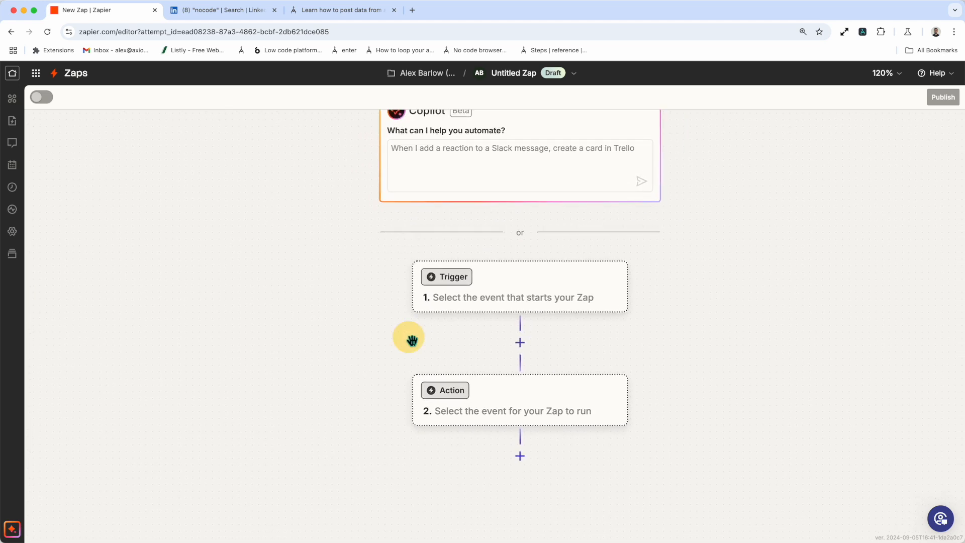
{"action": "left_click", "coordinate": [456, 285]}
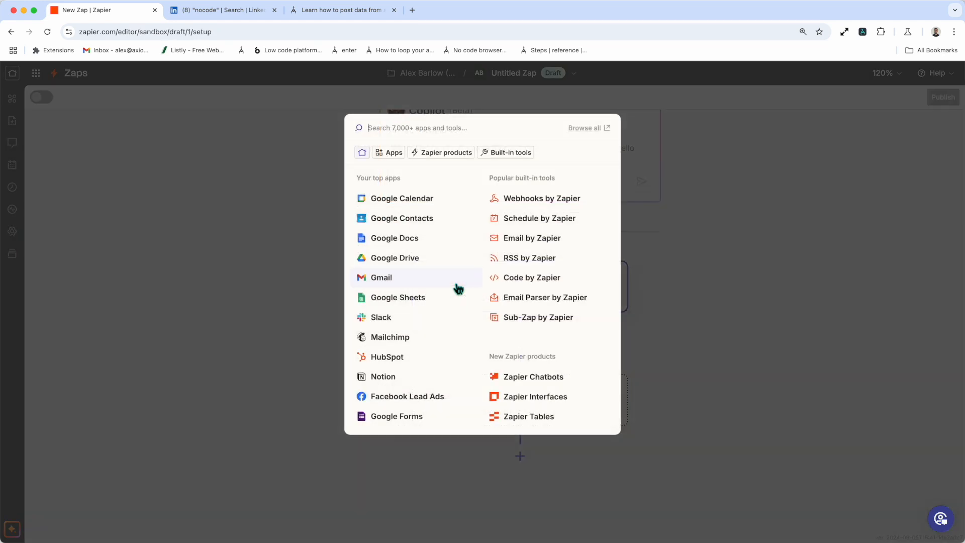
{"action": "left_click", "coordinate": [528, 208]}
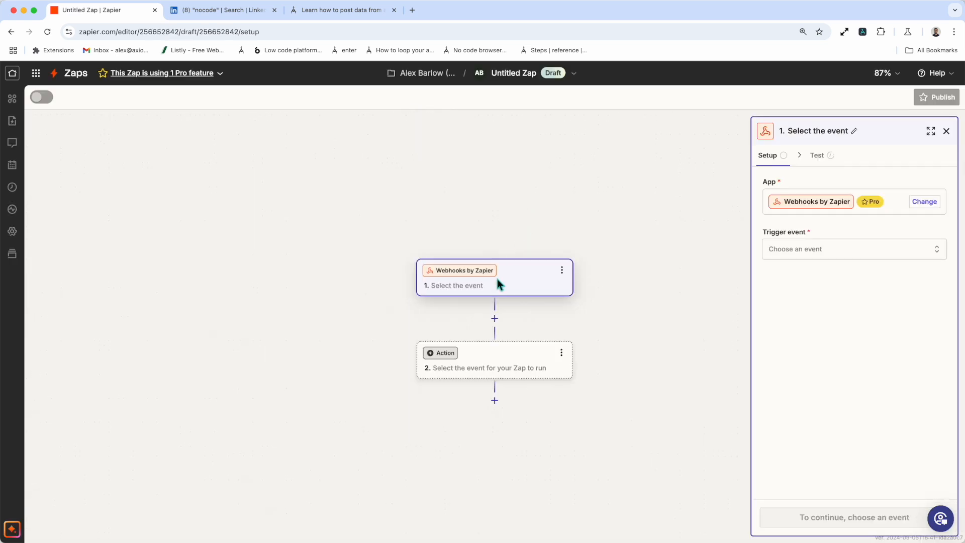
{"action": "left_click", "coordinate": [824, 256]}
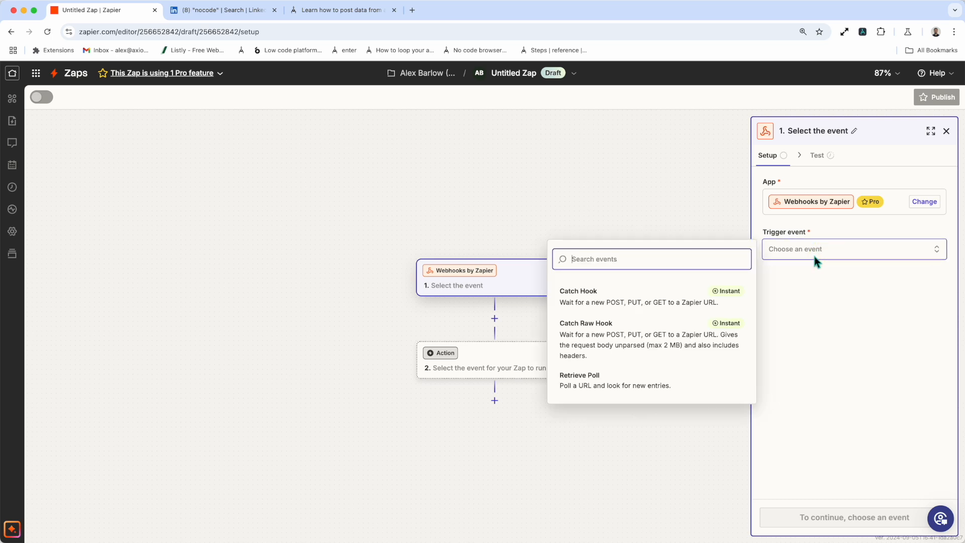
{"action": "left_click", "coordinate": [603, 342]}
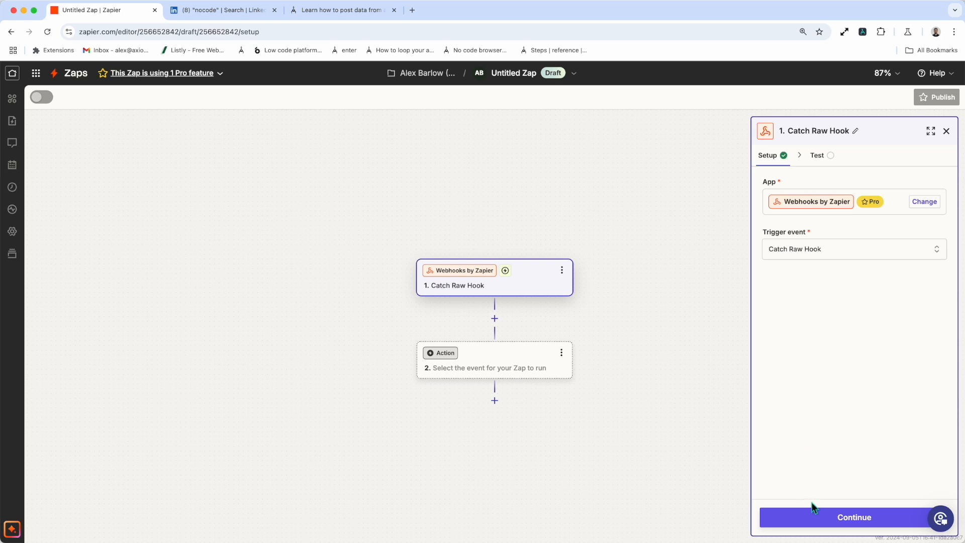
{"action": "left_click", "coordinate": [811, 516]}
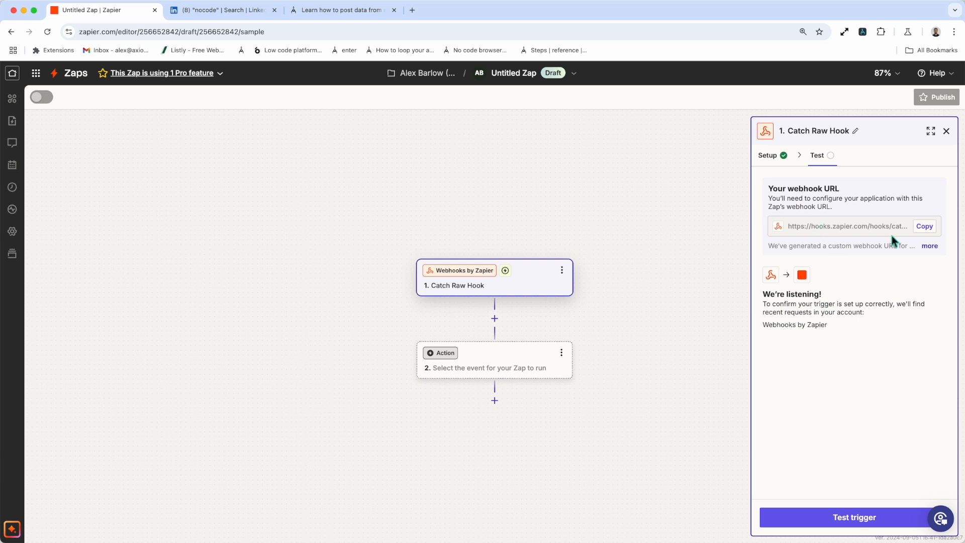
- Copy the Zap's webhook URL and paste it as the endpoint of the "Trigger webhook" step in the axiom.ai automation
{"action": "left_click", "coordinate": [933, 225]}
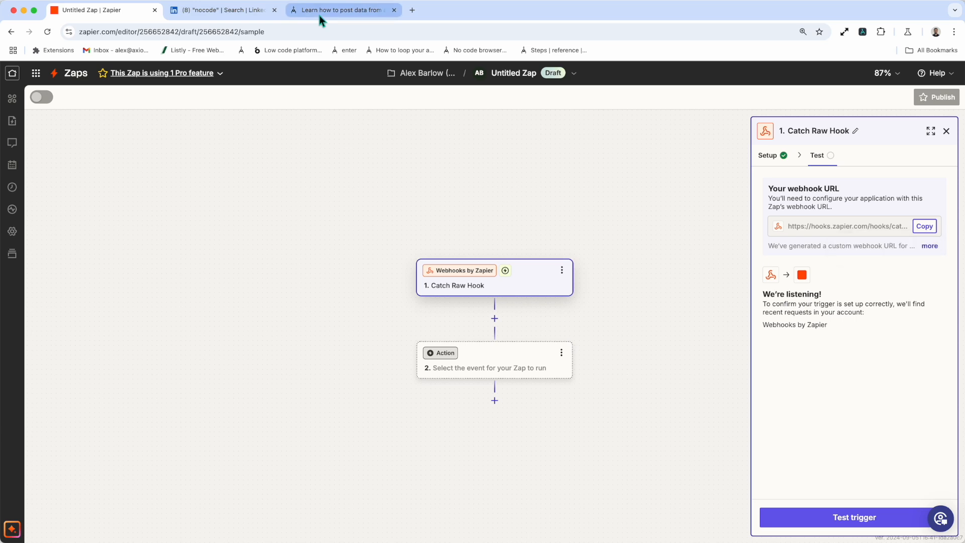
{"action": "left_click", "coordinate": [217, 10]}
{"action": "left_click", "coordinate": [660, 201]}
{"action": "key", "text": "super+v"}
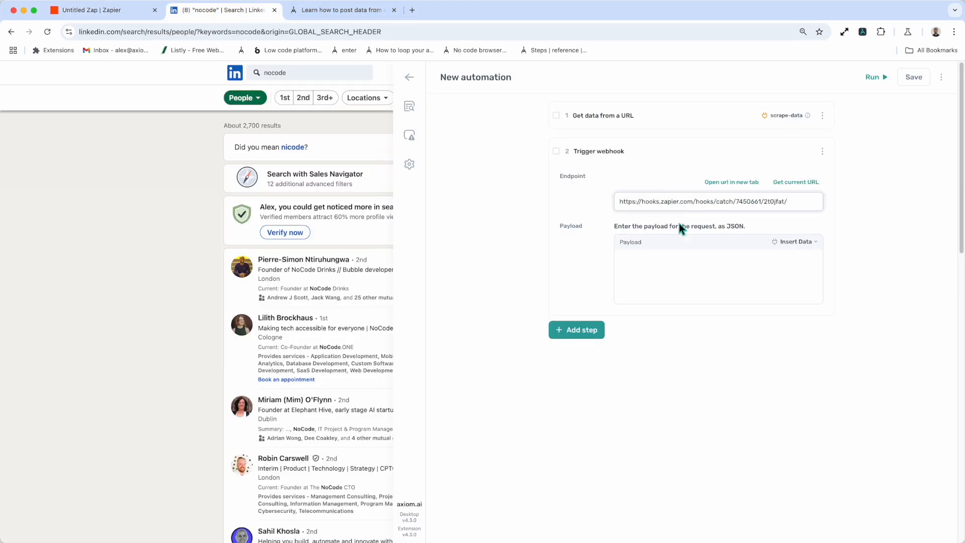
{"action": "left_click", "coordinate": [674, 379]}
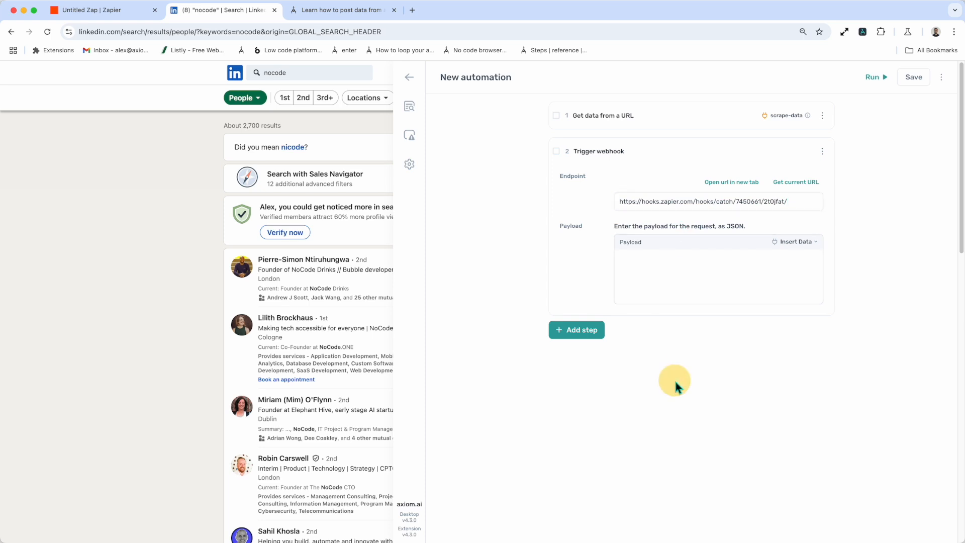
- Insert columns A and B of scrape-data as the "Trigger webhook" step's payload, and save the automation
{"action": "left_click", "coordinate": [674, 268]}
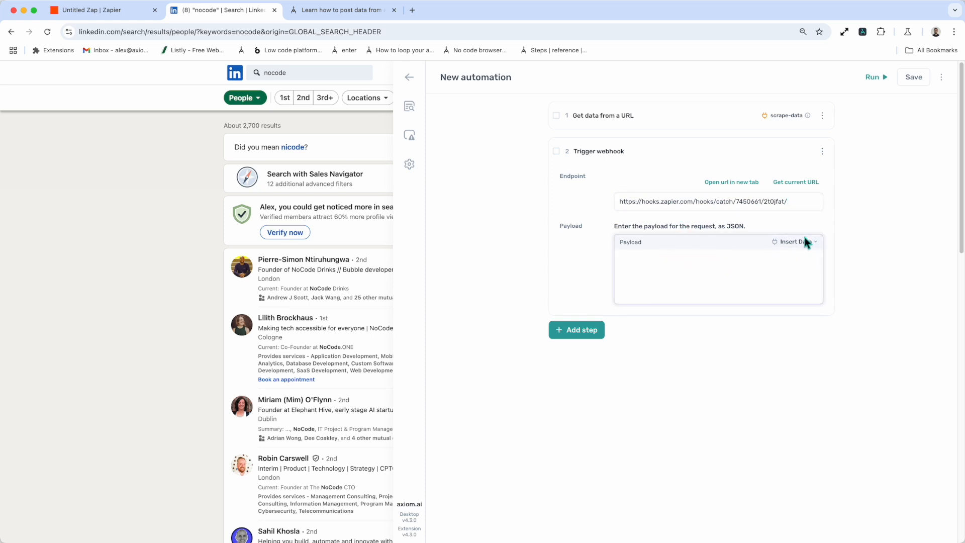
{"action": "left_click", "coordinate": [798, 242]}
{"action": "left_click", "coordinate": [734, 256]}
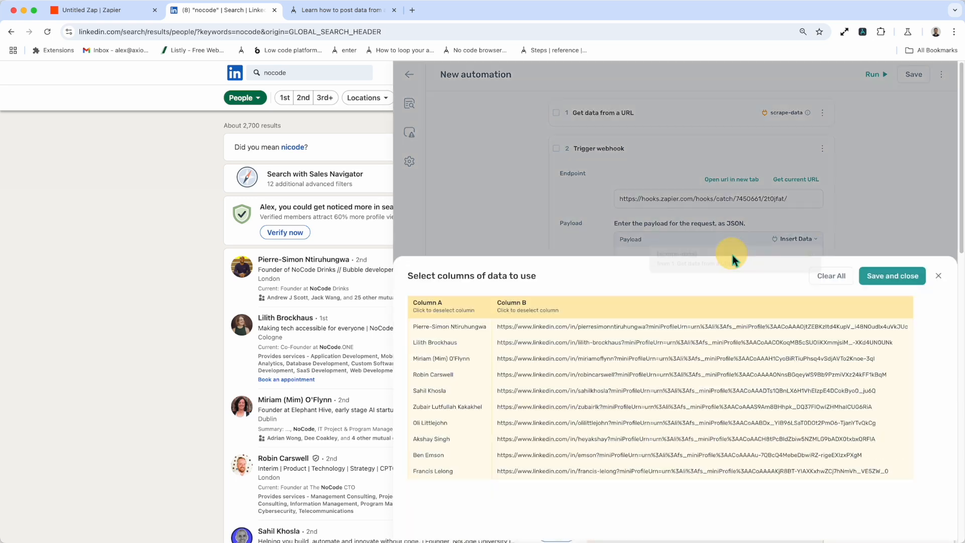
{"action": "left_click", "coordinate": [870, 129]}
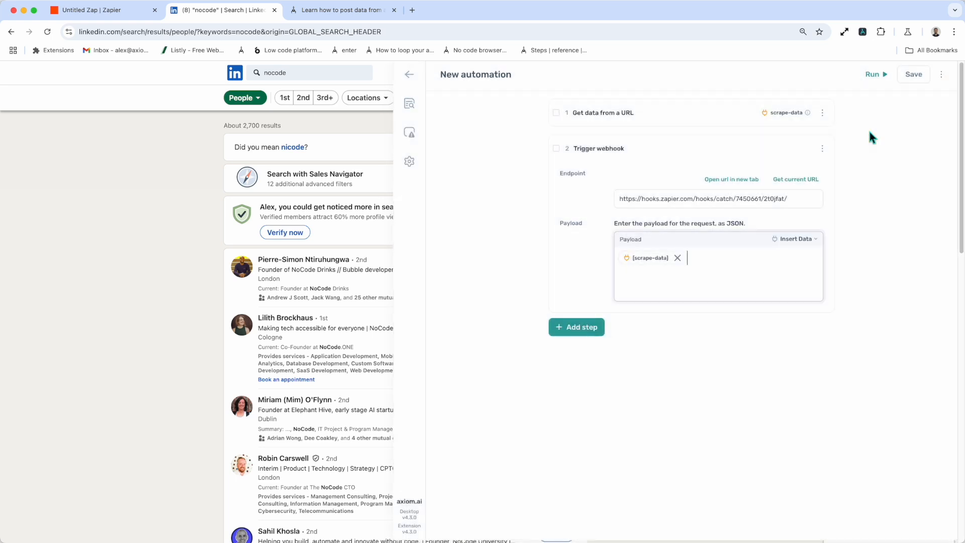
{"action": "left_click", "coordinate": [905, 75]}
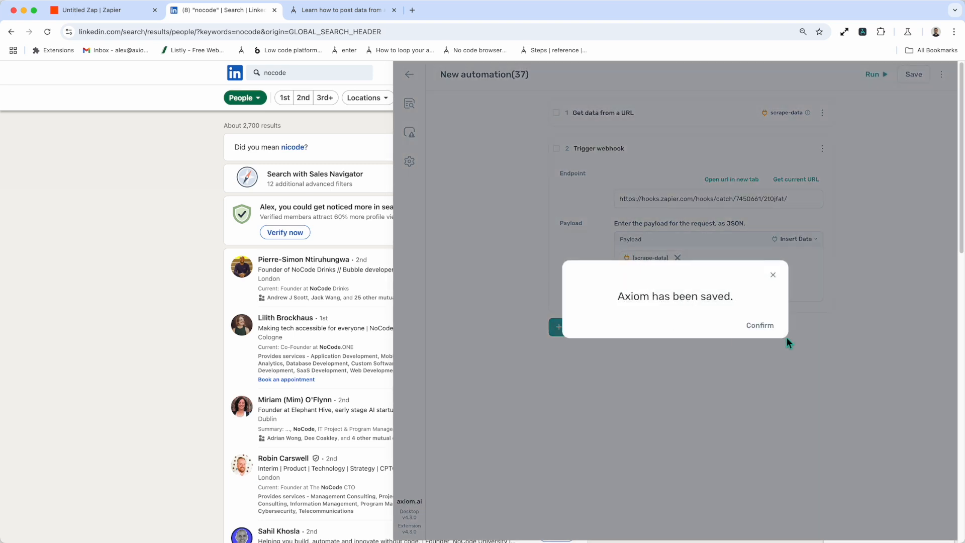
{"action": "left_click", "coordinate": [773, 275]}
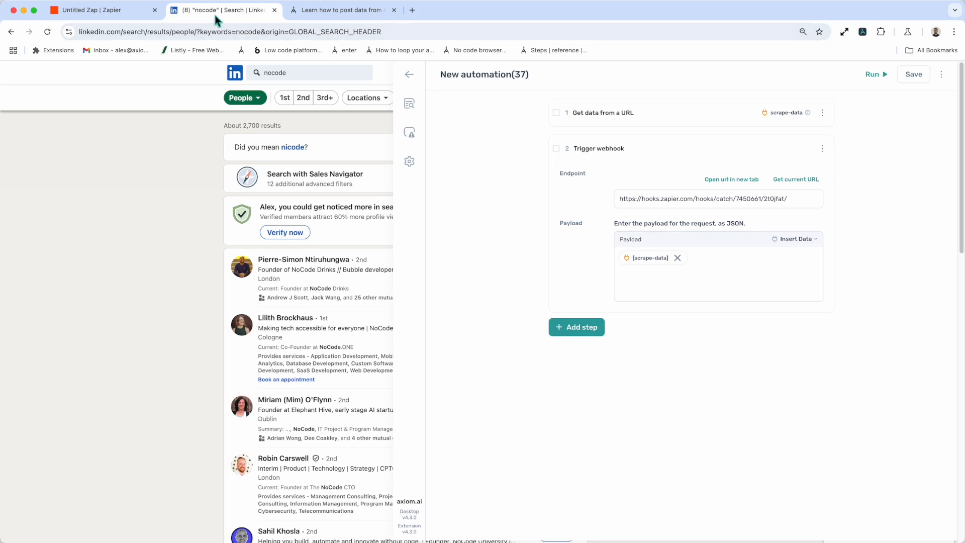
- Check that the Zap is listening for requests in Zapier, and run the axiom.ai automation to send the scraped data
{"action": "left_click", "coordinate": [125, 15]}
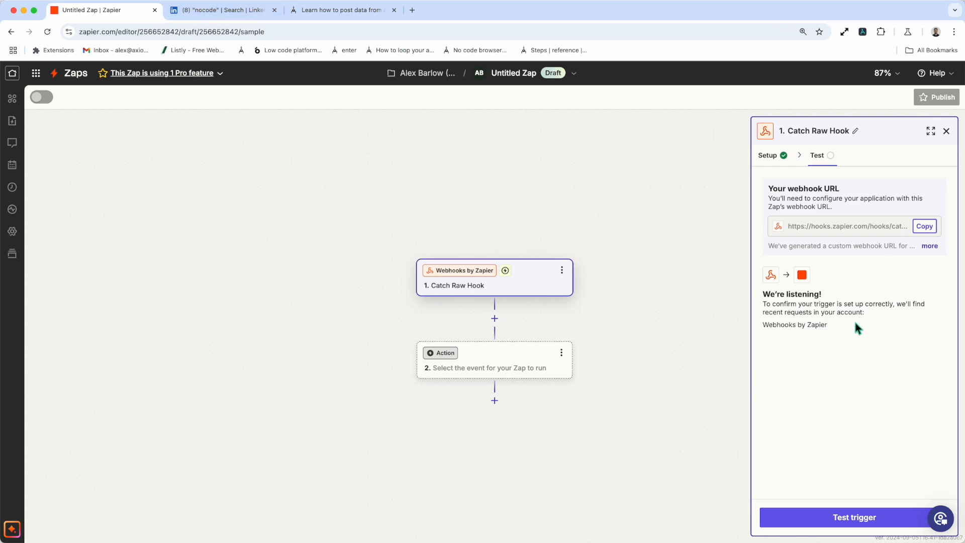
{"action": "left_click", "coordinate": [186, 20]}
{"action": "left_click", "coordinate": [876, 76]}
{"action": "left_click", "coordinate": [874, 104]}
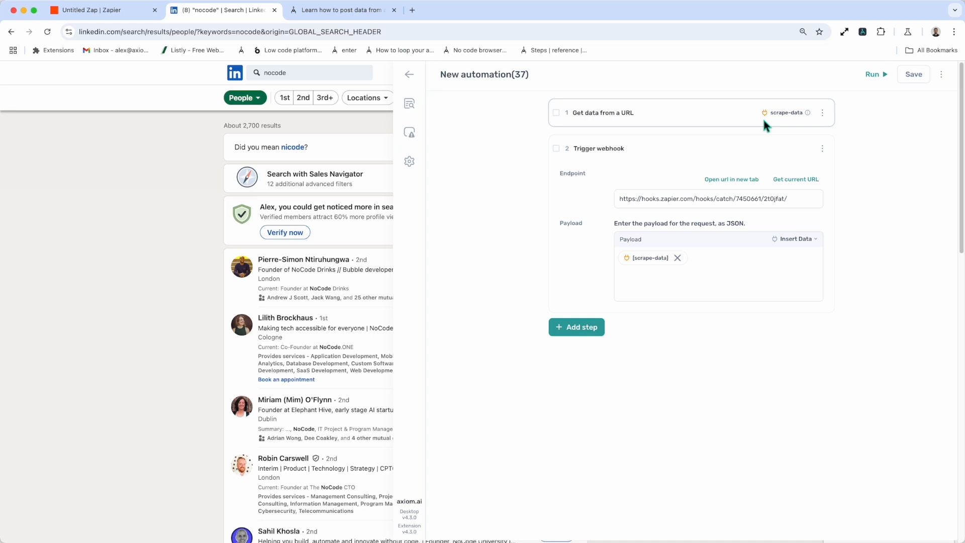
- Switch to Zapier, test the trigger with record request A, and choose Formatter by Zapier as the action app
{"action": "left_click", "coordinate": [120, 13]}
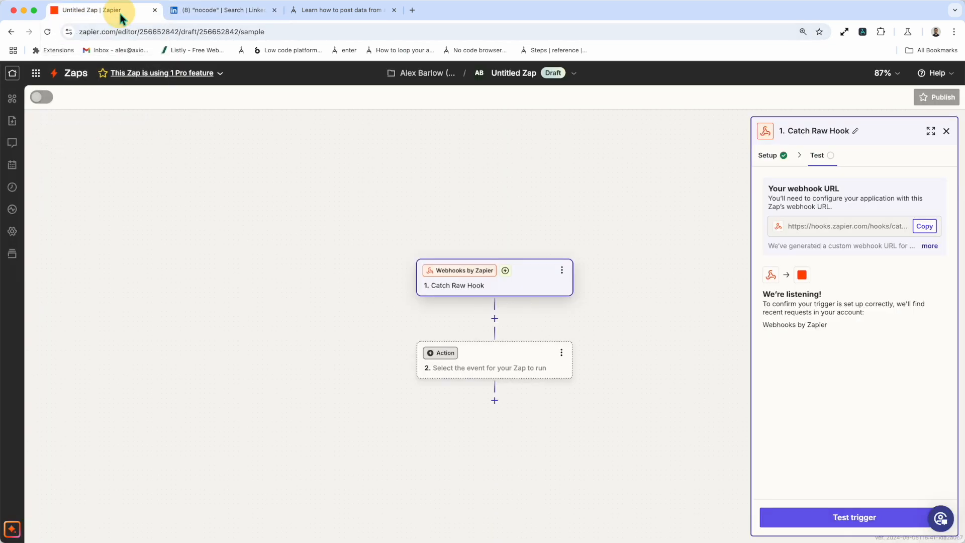
{"action": "left_click", "coordinate": [835, 522]}
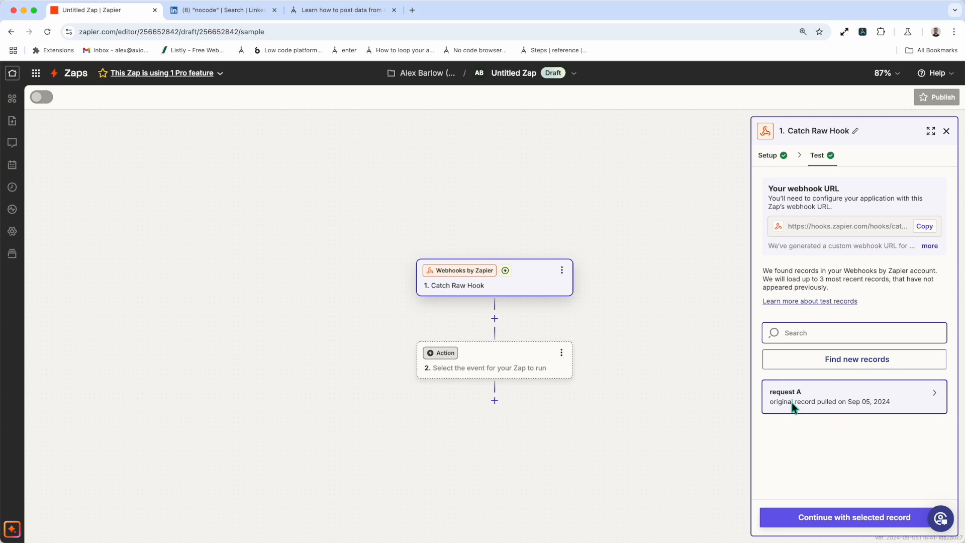
{"action": "left_click", "coordinate": [840, 523]}
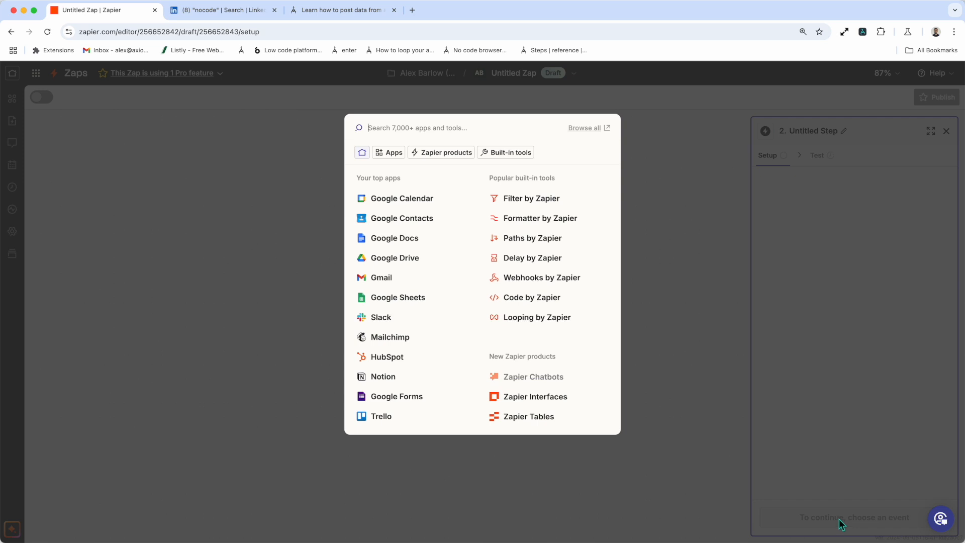
{"action": "left_click", "coordinate": [557, 224]}
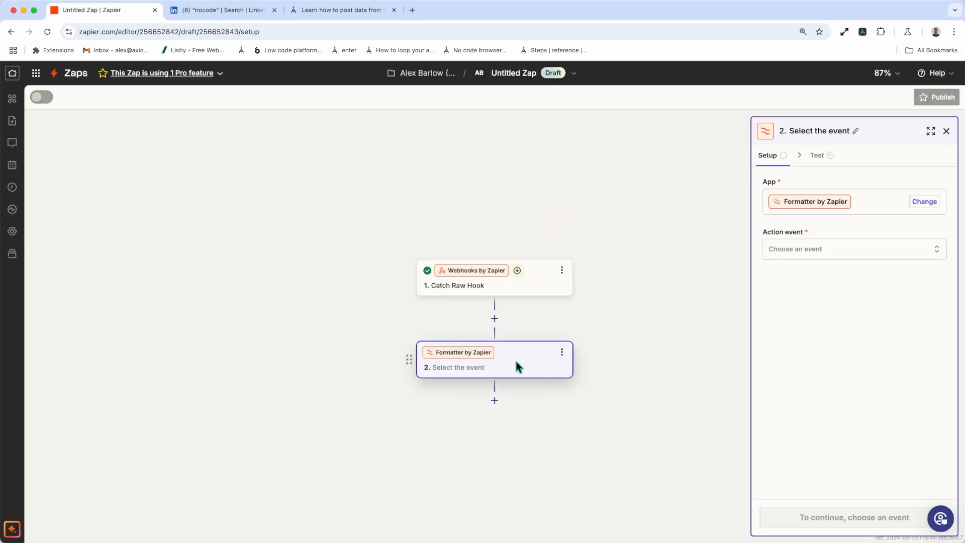
- Examine the Raw Body of record request A in the Catch Raw Hook trigger's test stage
{"action": "left_click", "coordinate": [547, 293]}
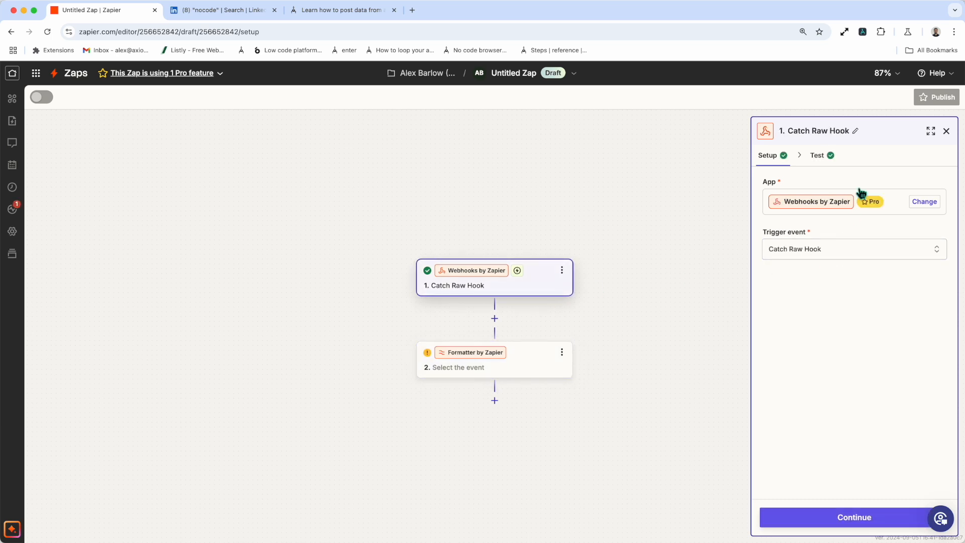
{"action": "left_click", "coordinate": [814, 160]}
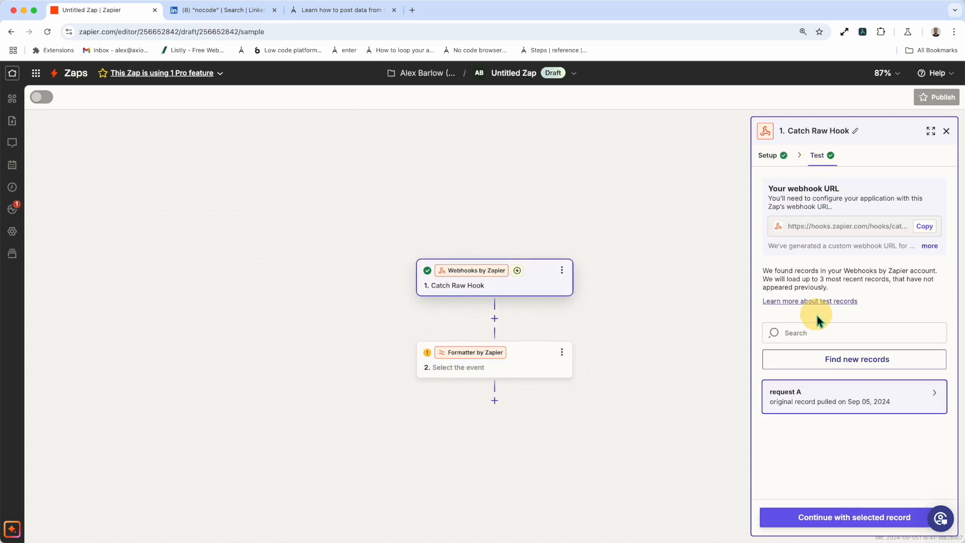
{"action": "mouse_move", "coordinate": [816, 392]}
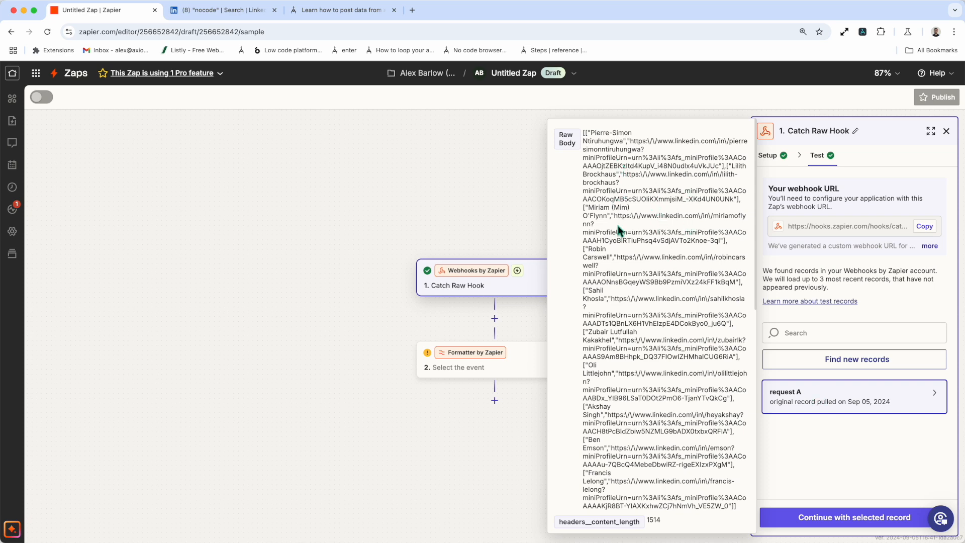
{"action": "scroll", "coordinate": [619, 271], "scroll_direction": "down", "scroll_amount": 6}
{"action": "scroll", "coordinate": [618, 269], "scroll_direction": "up", "scroll_amount": 6}
{"action": "triple_click", "coordinate": [566, 142]}
{"action": "left_click", "coordinate": [827, 488]}
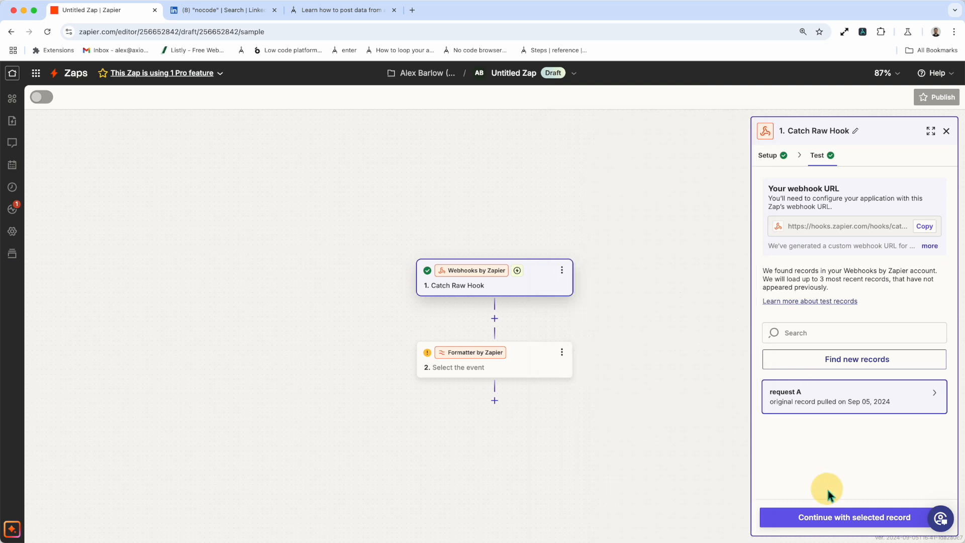
- Set the Formatter by Zapier step's action event to Text and continue to its configuration
{"action": "left_click", "coordinate": [525, 358]}
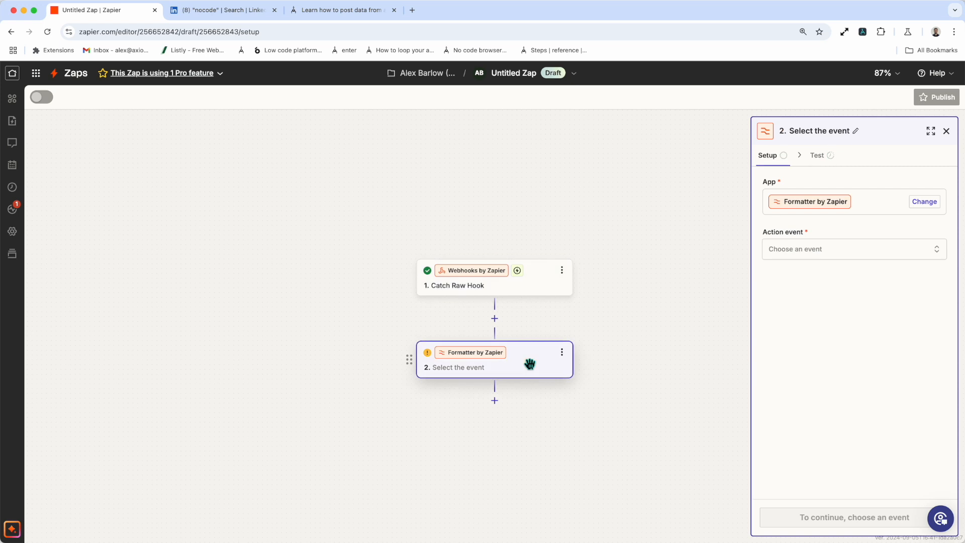
{"action": "left_click", "coordinate": [788, 251]}
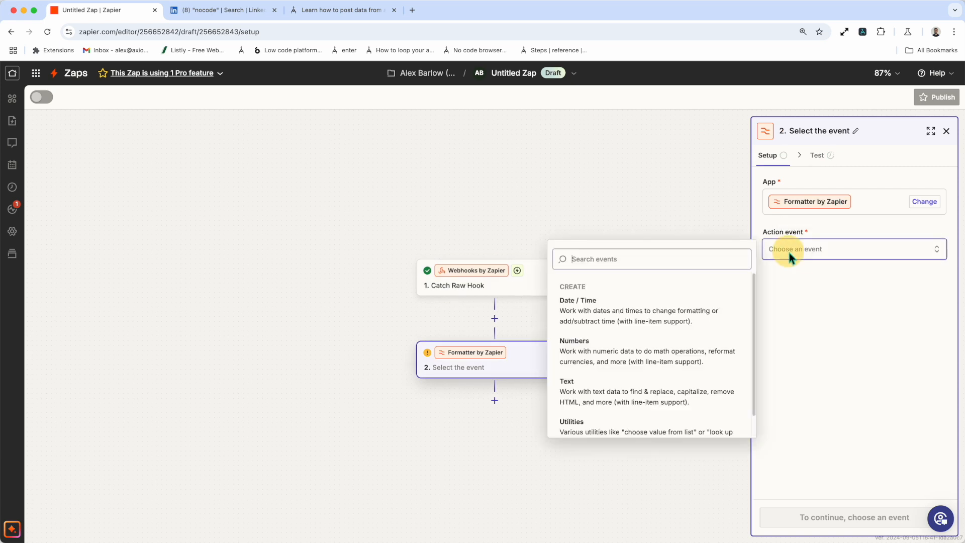
{"action": "left_click", "coordinate": [614, 392]}
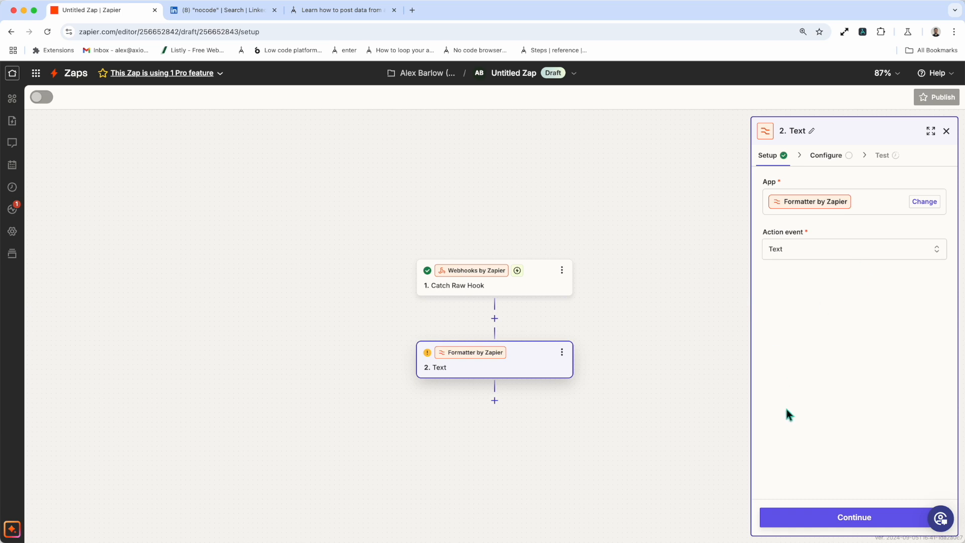
{"action": "left_click", "coordinate": [812, 518]}
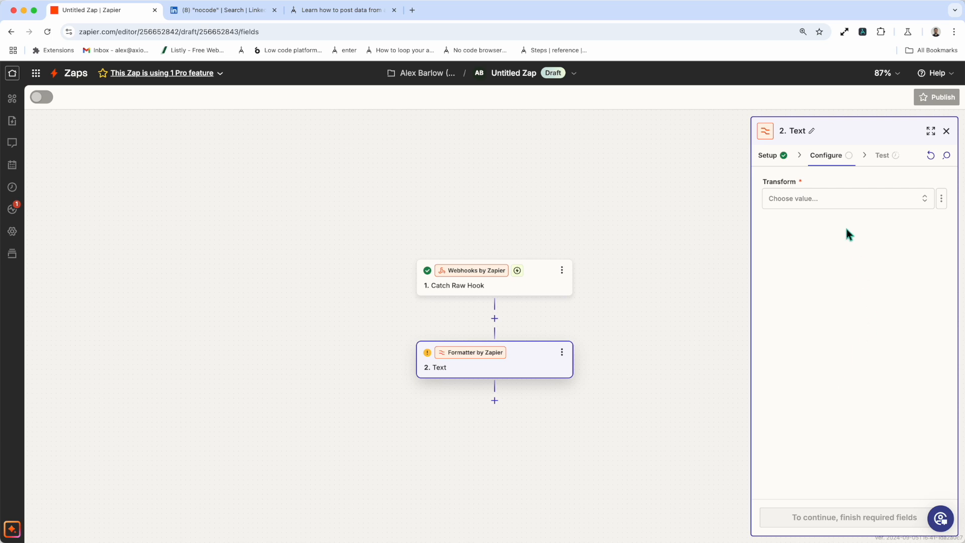
- Set the Formatter step's transform to Split Text
{"action": "left_click", "coordinate": [817, 200]}
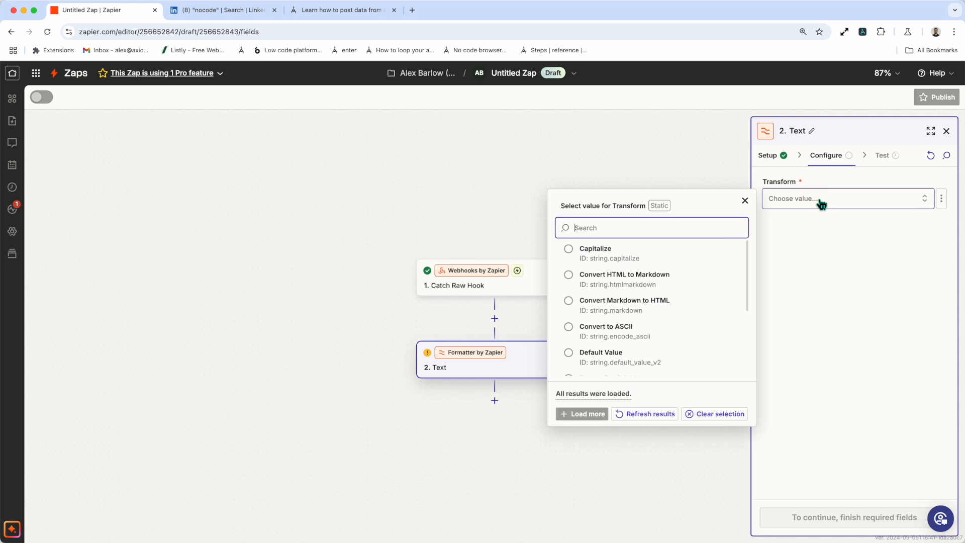
{"action": "type", "text": "slipt"}
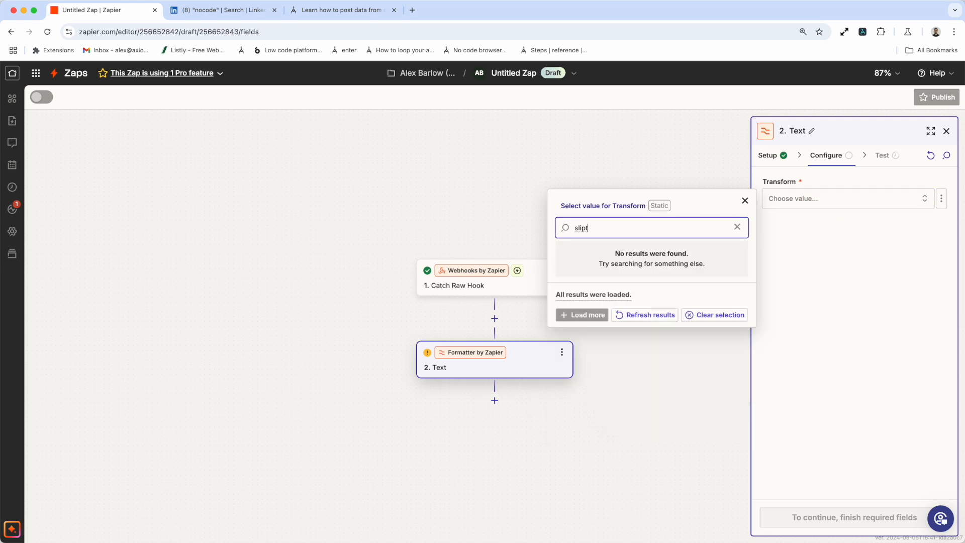
{"action": "key", "text": "super+a"}
{"action": "type", "text": "spl"}
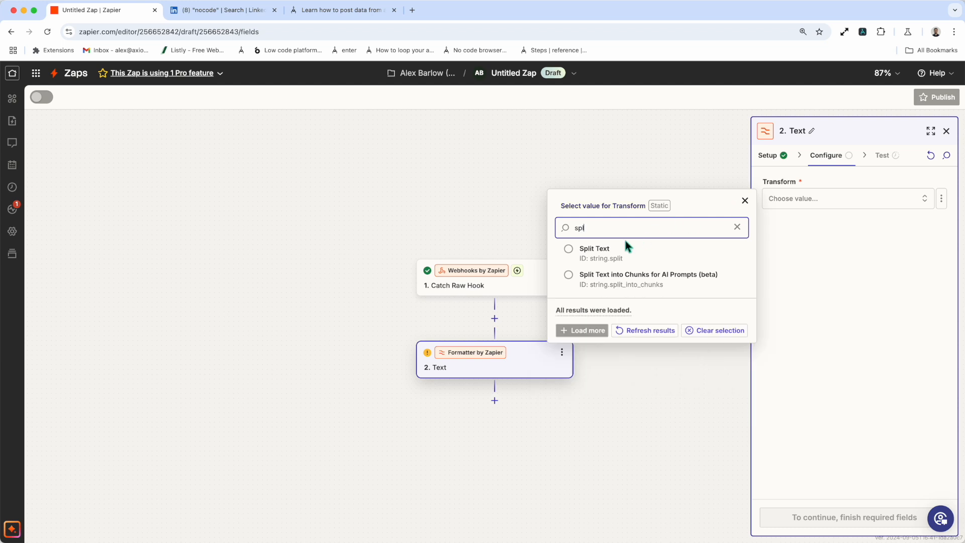
{"action": "left_click", "coordinate": [596, 249]}
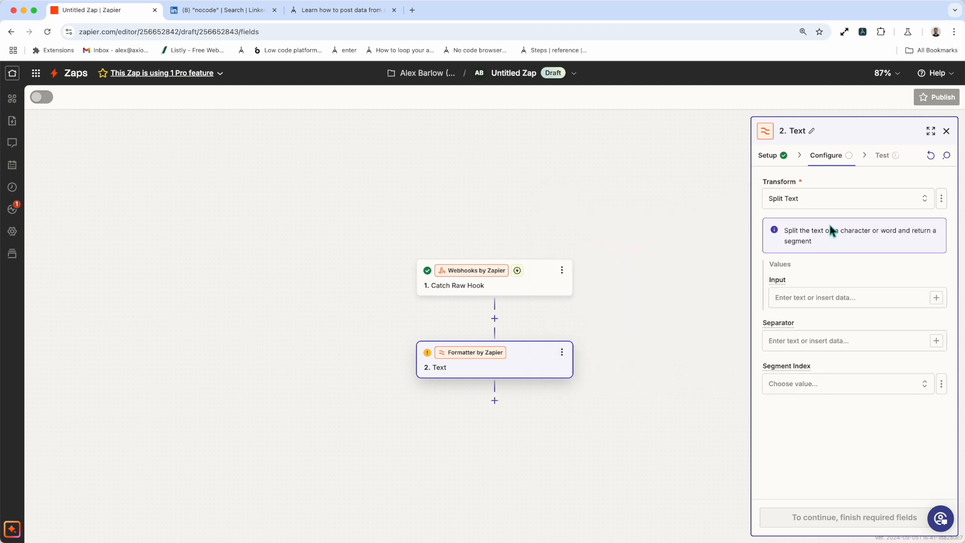
- Use the Catch Raw Hook's Raw Body as the split input, with a double quote as separator and segments returned as fields
{"action": "left_click", "coordinate": [818, 295]}
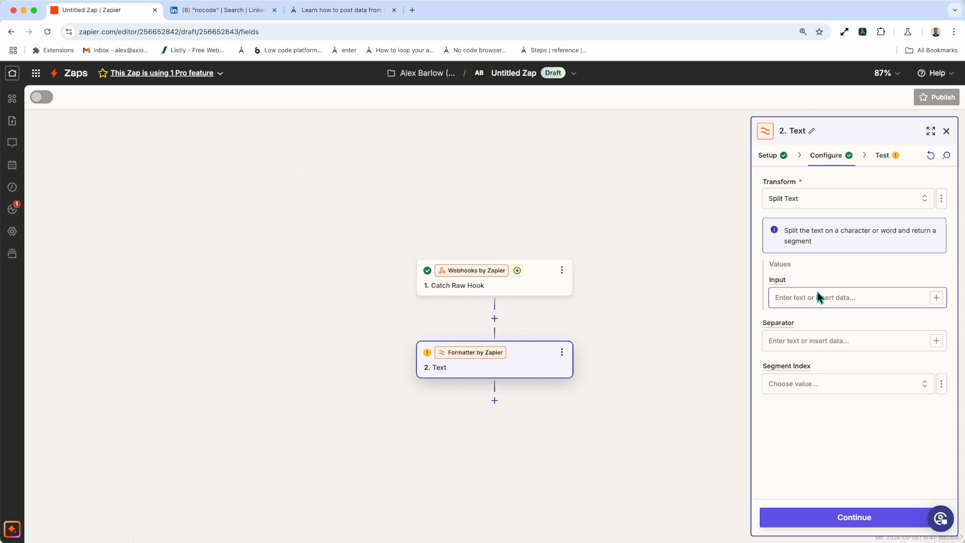
{"action": "left_click", "coordinate": [936, 298]}
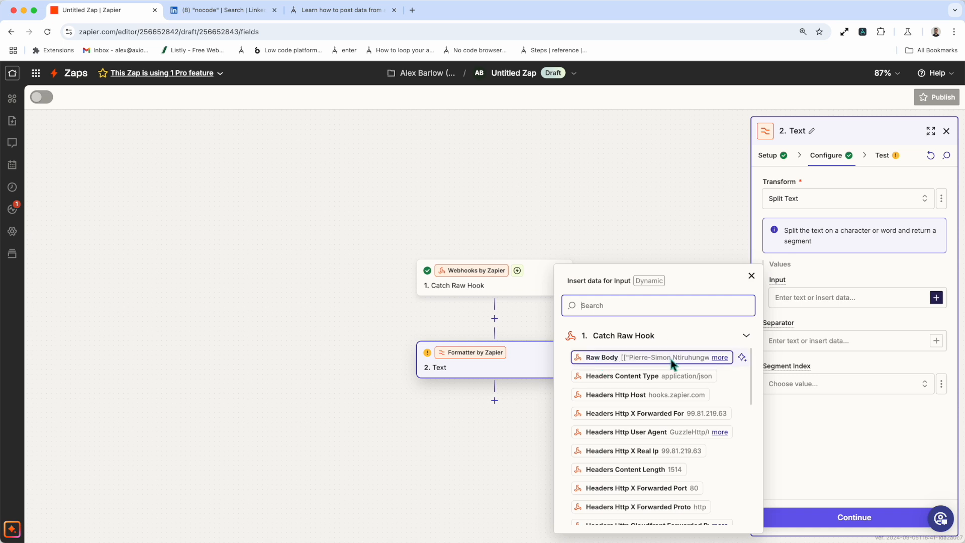
{"action": "left_click", "coordinate": [642, 357]}
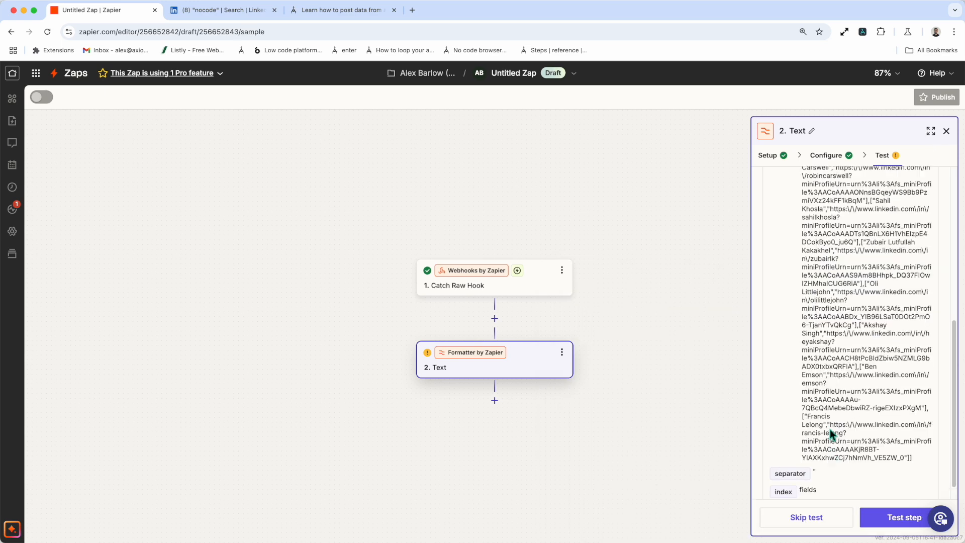
- Review the data going into the Formatter step, test the step, and examine the split output items
{"action": "scroll", "coordinate": [832, 434], "scroll_direction": "up", "scroll_amount": 4}
{"action": "scroll", "coordinate": [832, 434], "scroll_direction": "down", "scroll_amount": 4}
{"action": "left_click", "coordinate": [884, 518]}
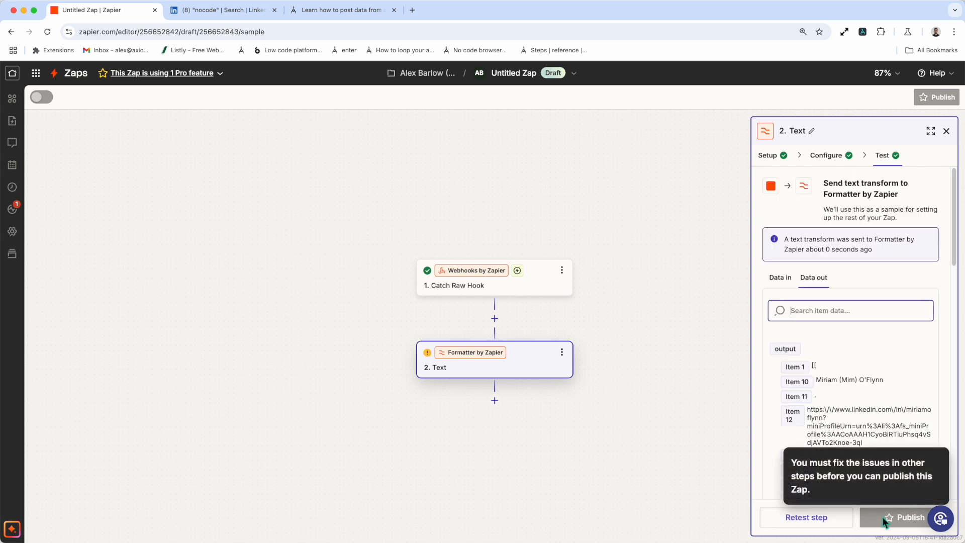
{"action": "scroll", "coordinate": [882, 422], "scroll_direction": "down", "scroll_amount": 5}
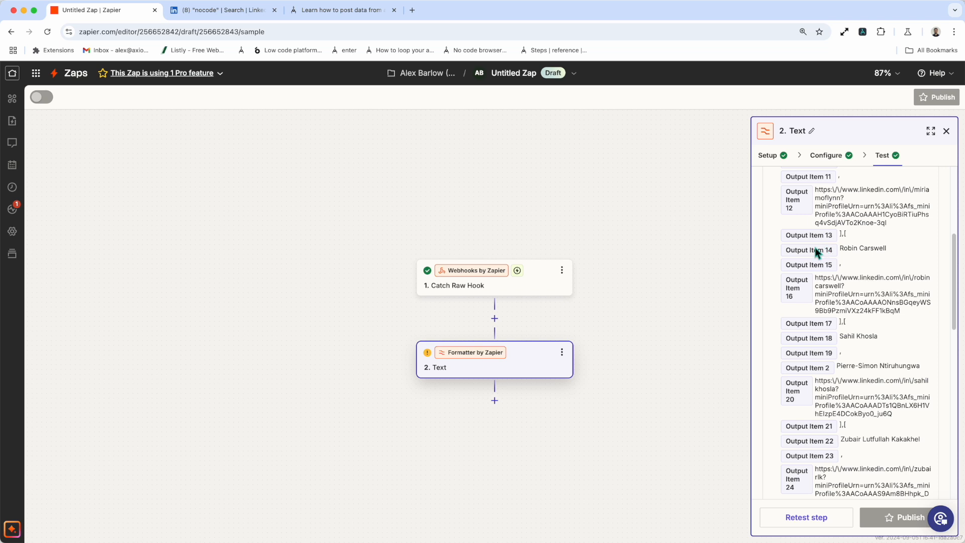
{"action": "scroll", "coordinate": [863, 249], "scroll_direction": "up", "scroll_amount": 3}
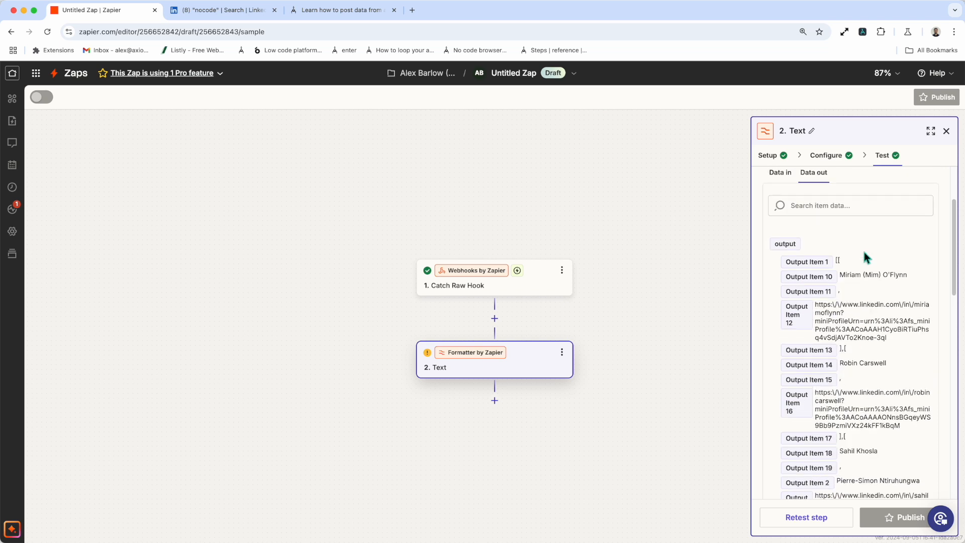